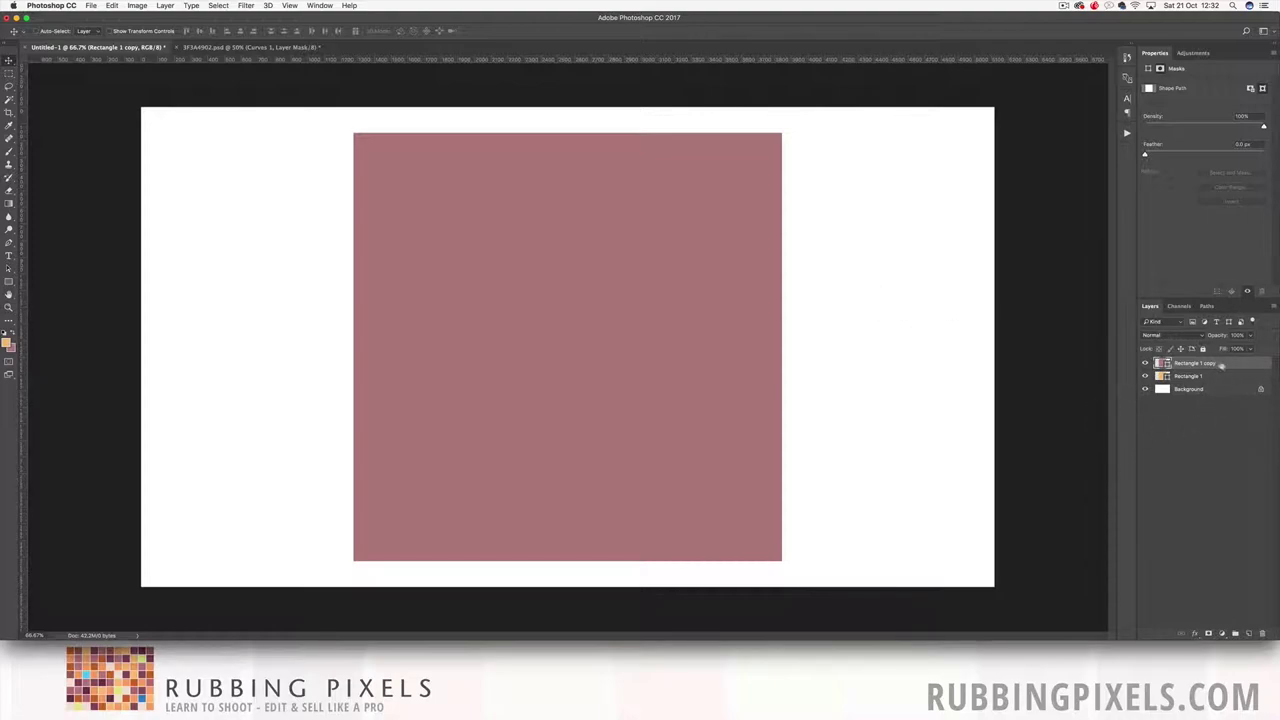
Step: Hide both squares to see the white Background, then show the orange Rectangle 1 again
left_click(1145, 362)
left_click(1145, 375)
left_click(1184, 391)
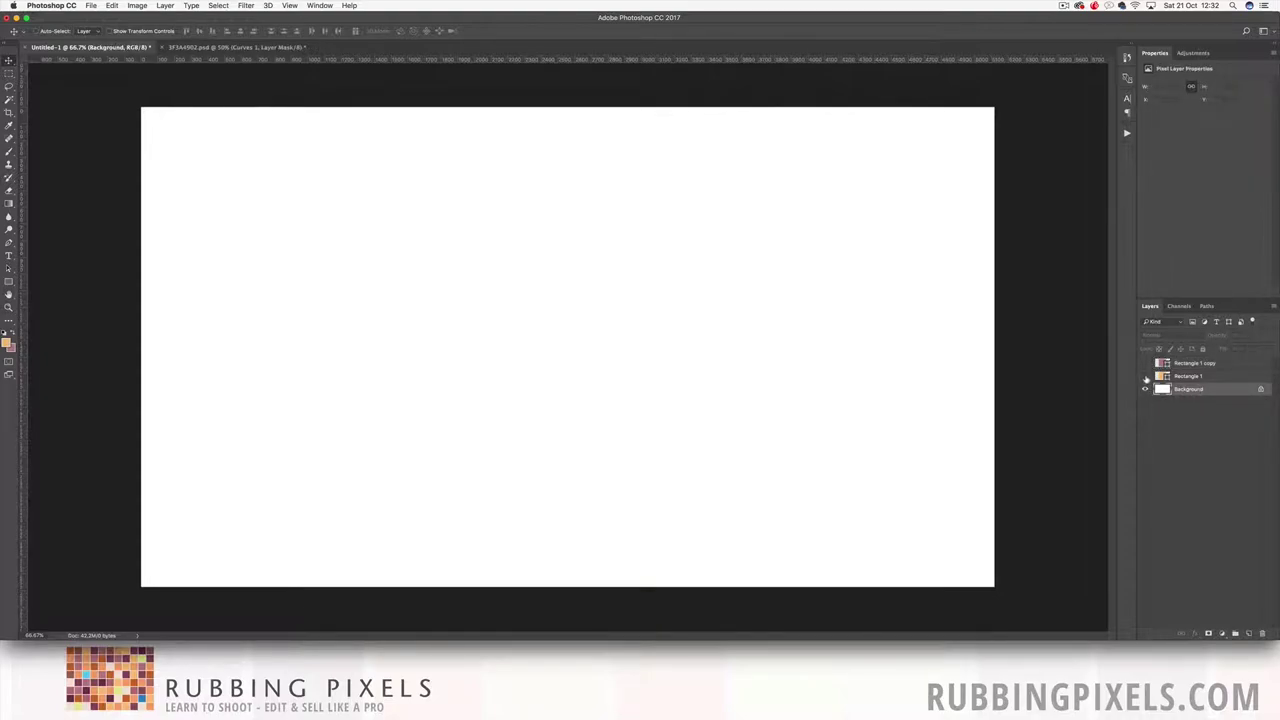
left_click(1189, 378)
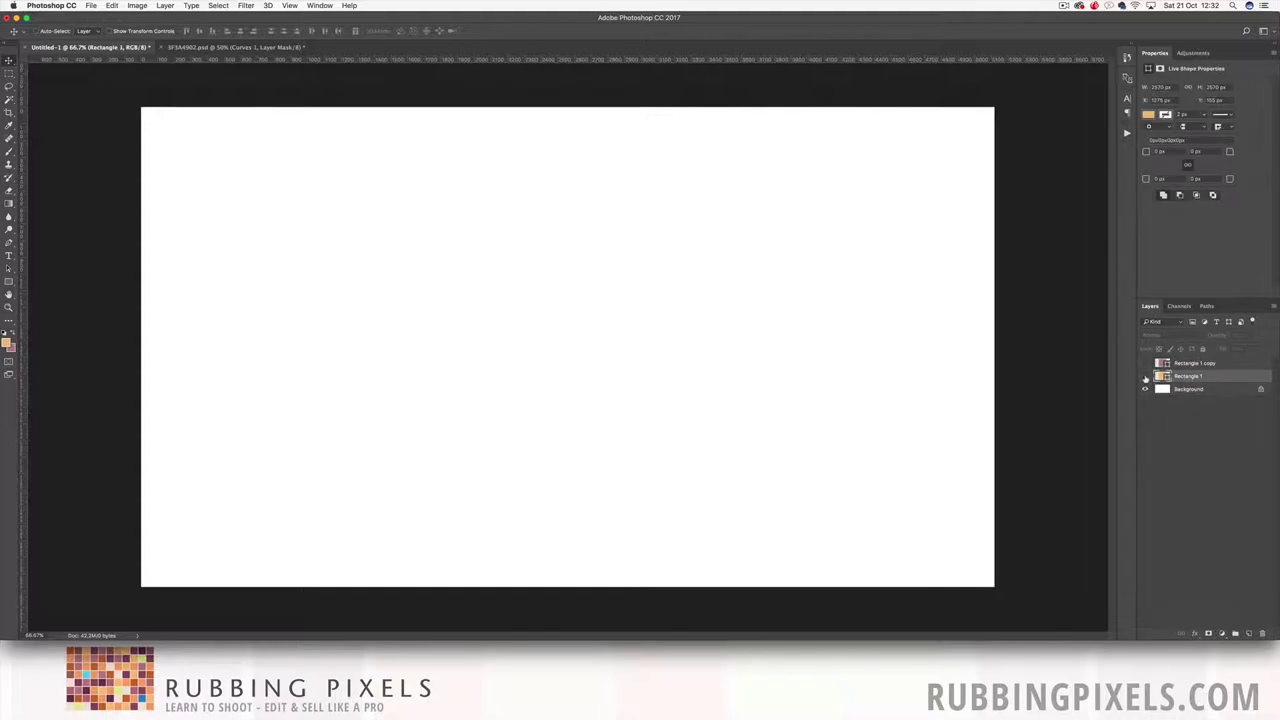
left_click(1146, 376)
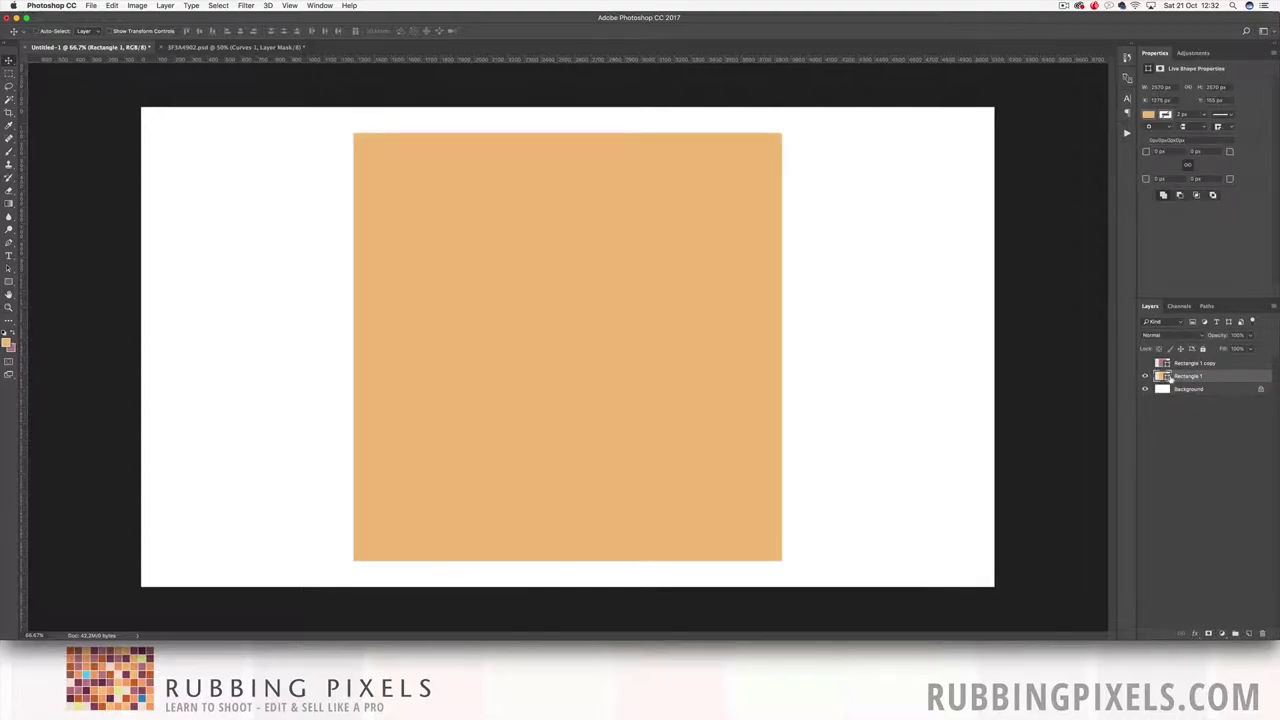
Step: Draw a second orange square overlapping the first with the Rectangle tool, then undo it
left_click(9, 281)
left_click(57, 283)
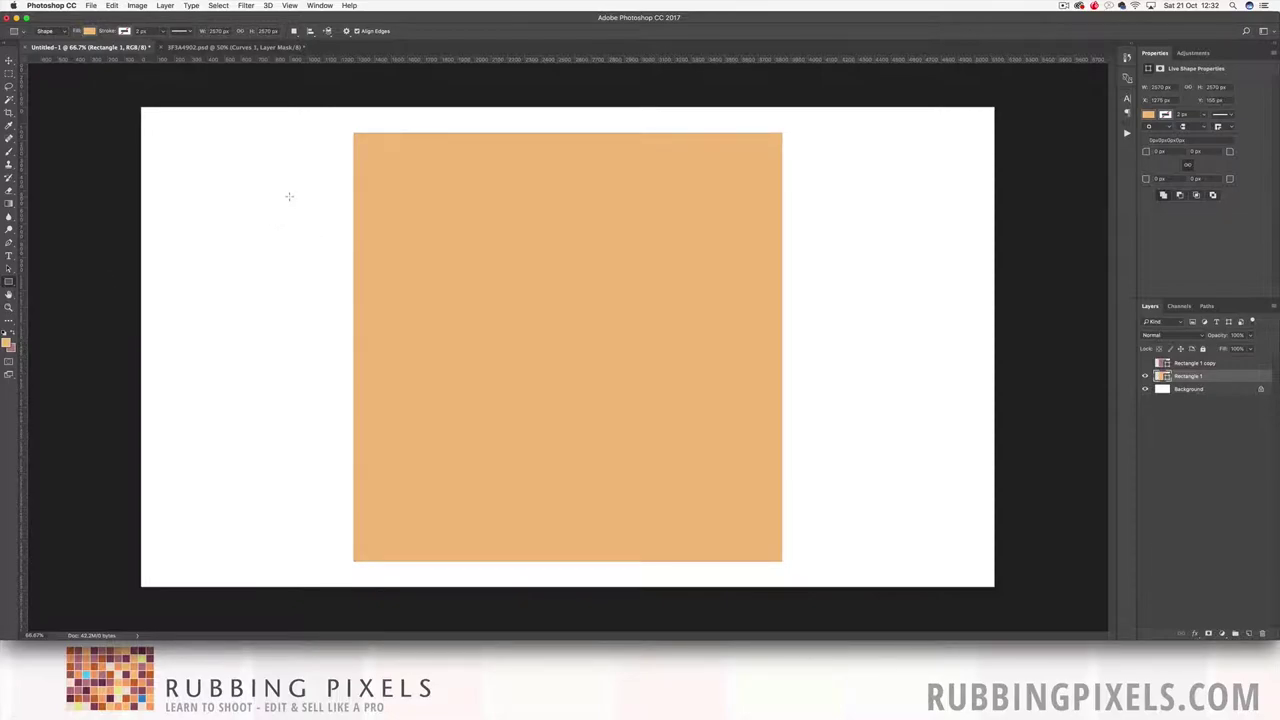
left_click_drag(270, 186, 571, 448)
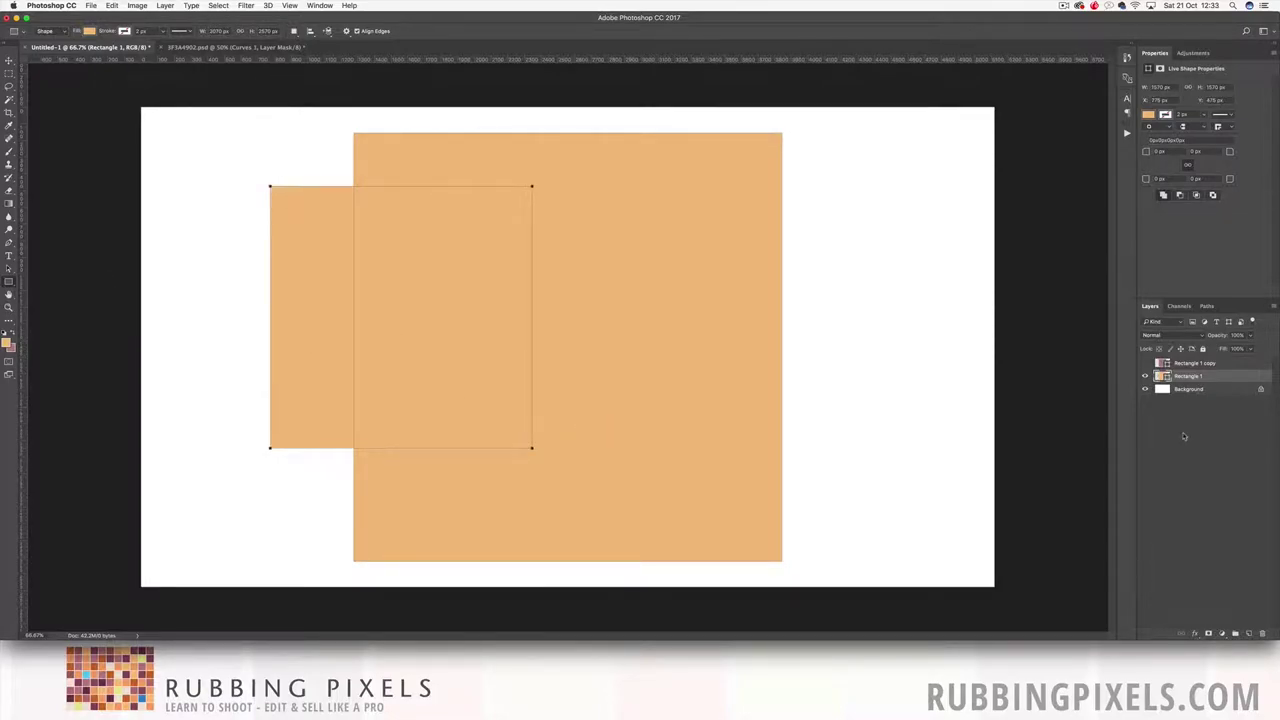
key("super+z")
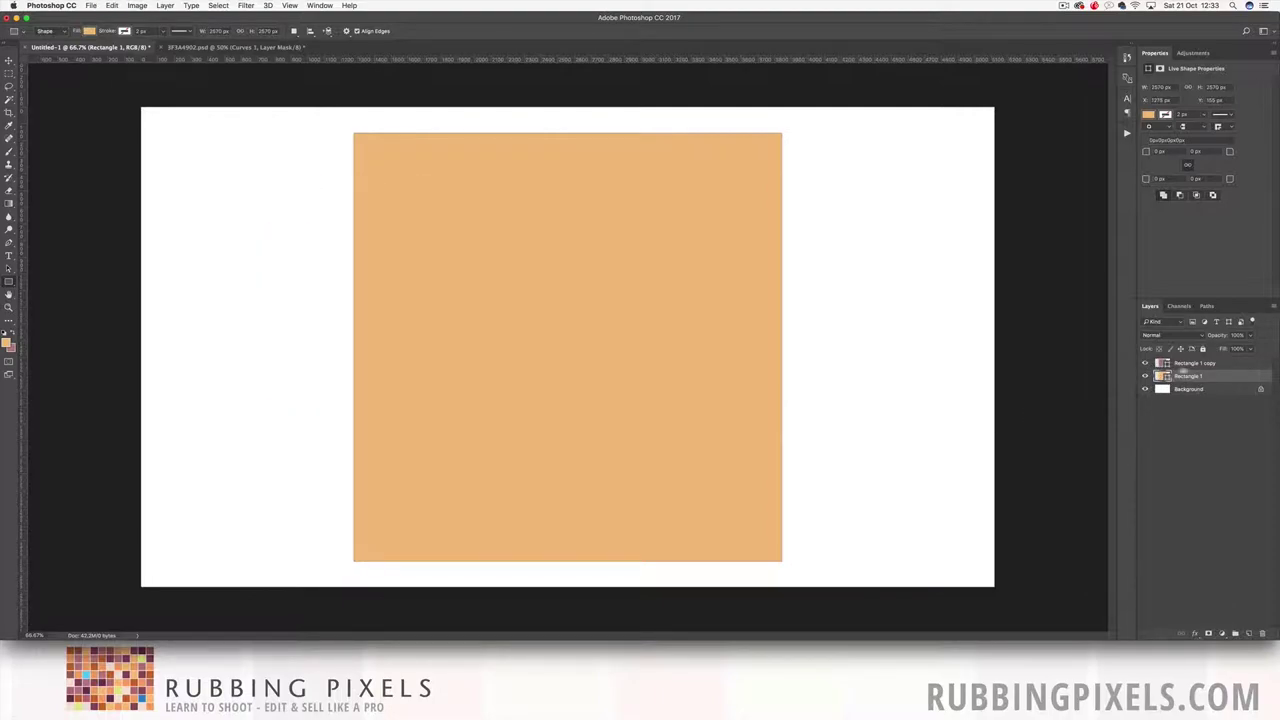
Step: Toggle the plum and orange layers' visibility to compare them, leaving Rectangle 1 copy selected
left_click(1145, 362)
left_click(1195, 363)
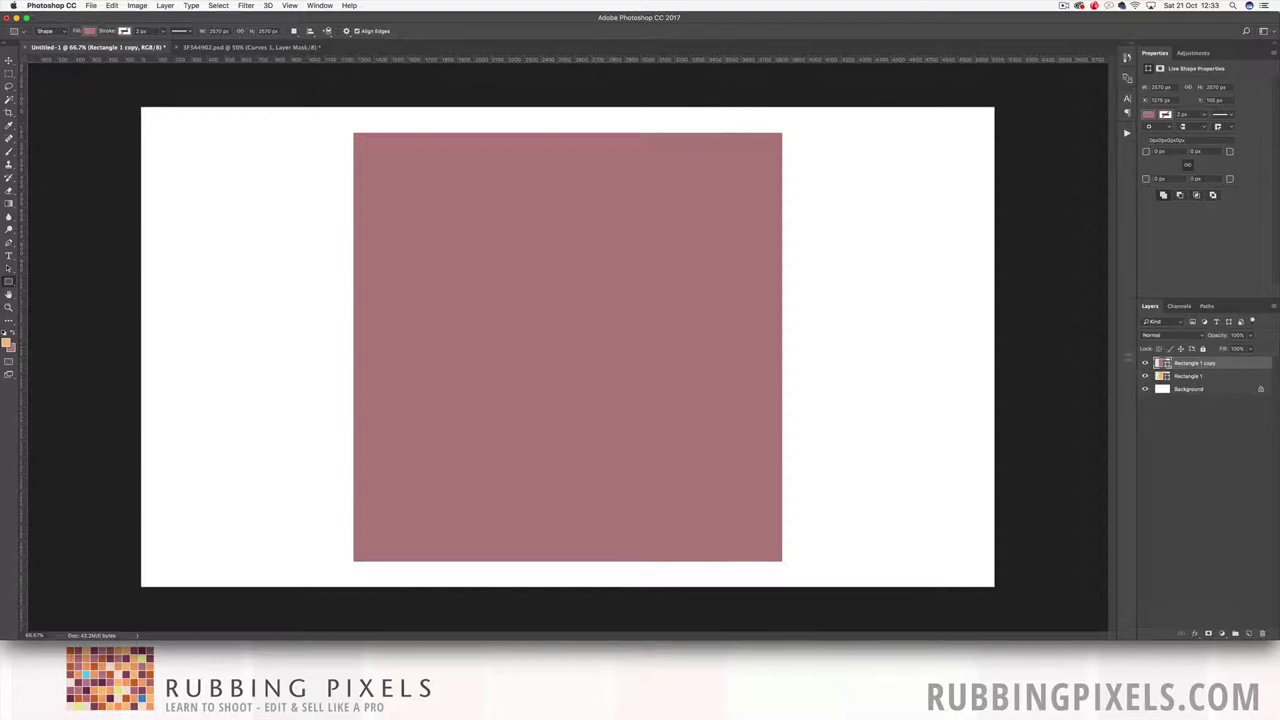
left_click(1145, 363)
left_click(1195, 376)
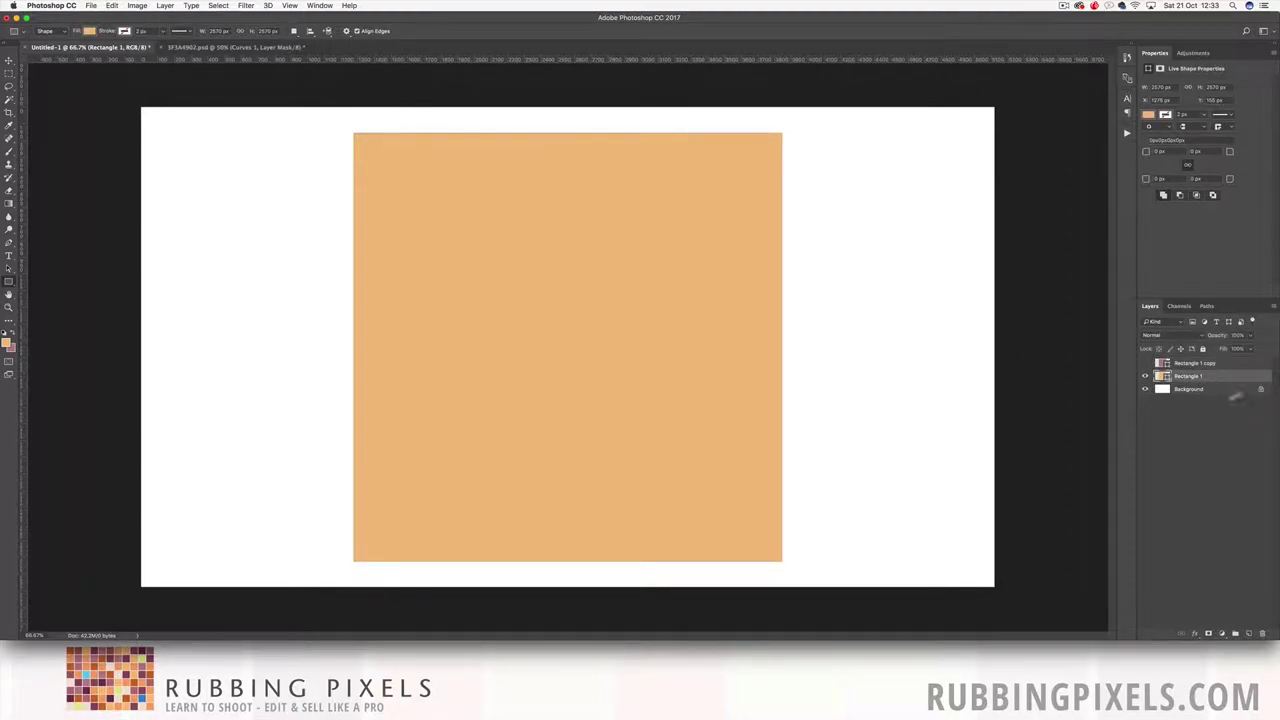
left_click(1145, 375)
left_click(1145, 376)
left_click(1146, 363)
left_click(1162, 364)
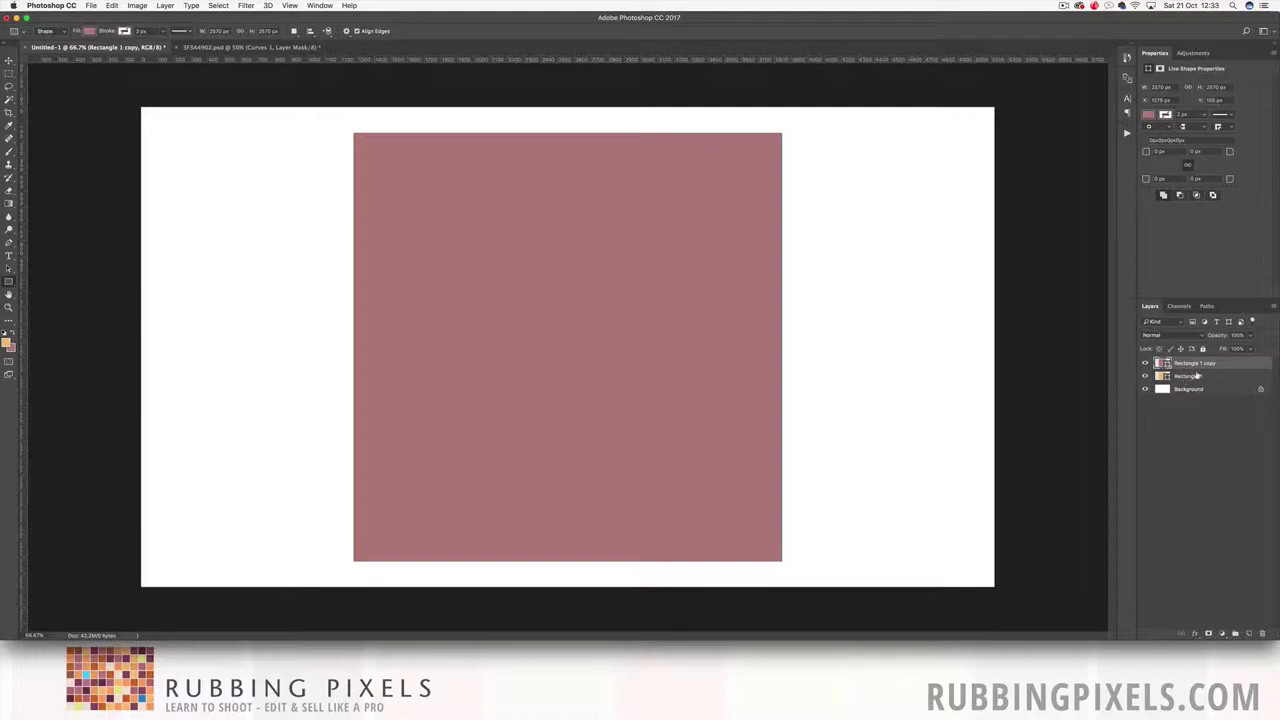
Step: Lower the plum layer's opacity to reveal the orange square, then add a white layer mask to Rectangle 1 copy
left_click(1250, 336)
mouse_move(1251, 346)
left_mouse_down()
mouse_move(1205, 350)
mouse_move(1275, 348)
left_mouse_up()
left_click(1176, 450)
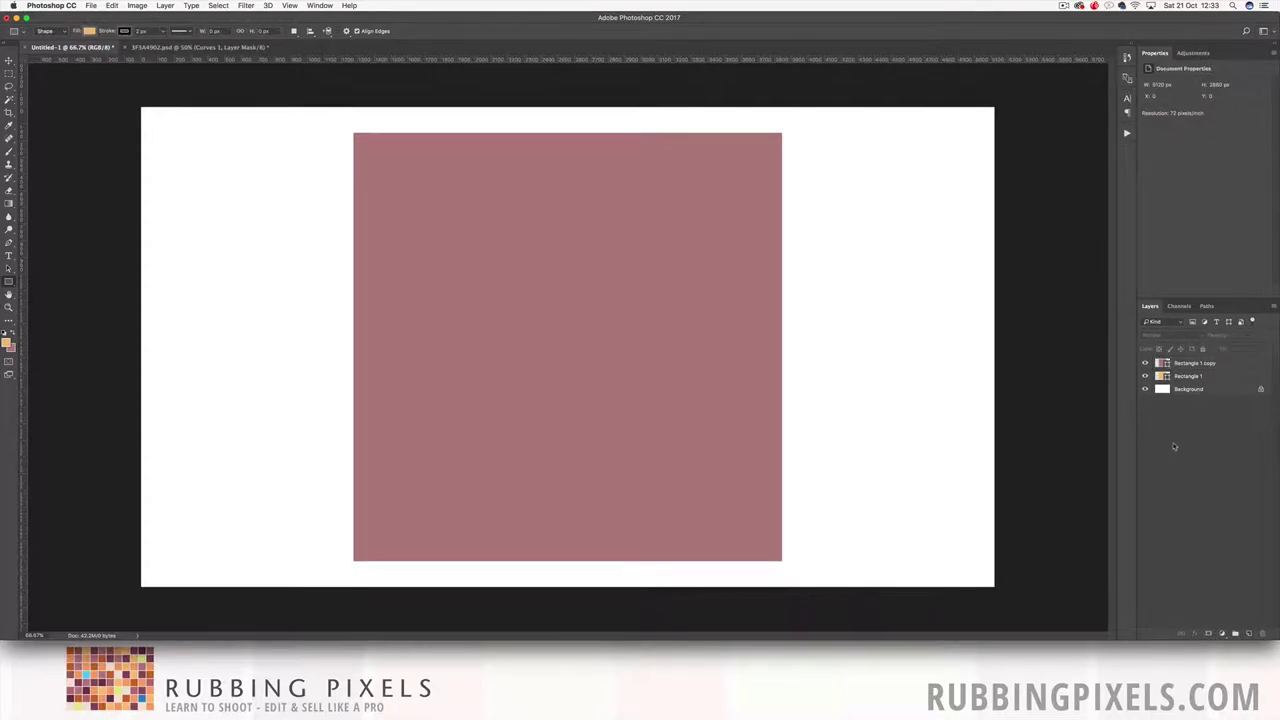
left_click(1185, 366)
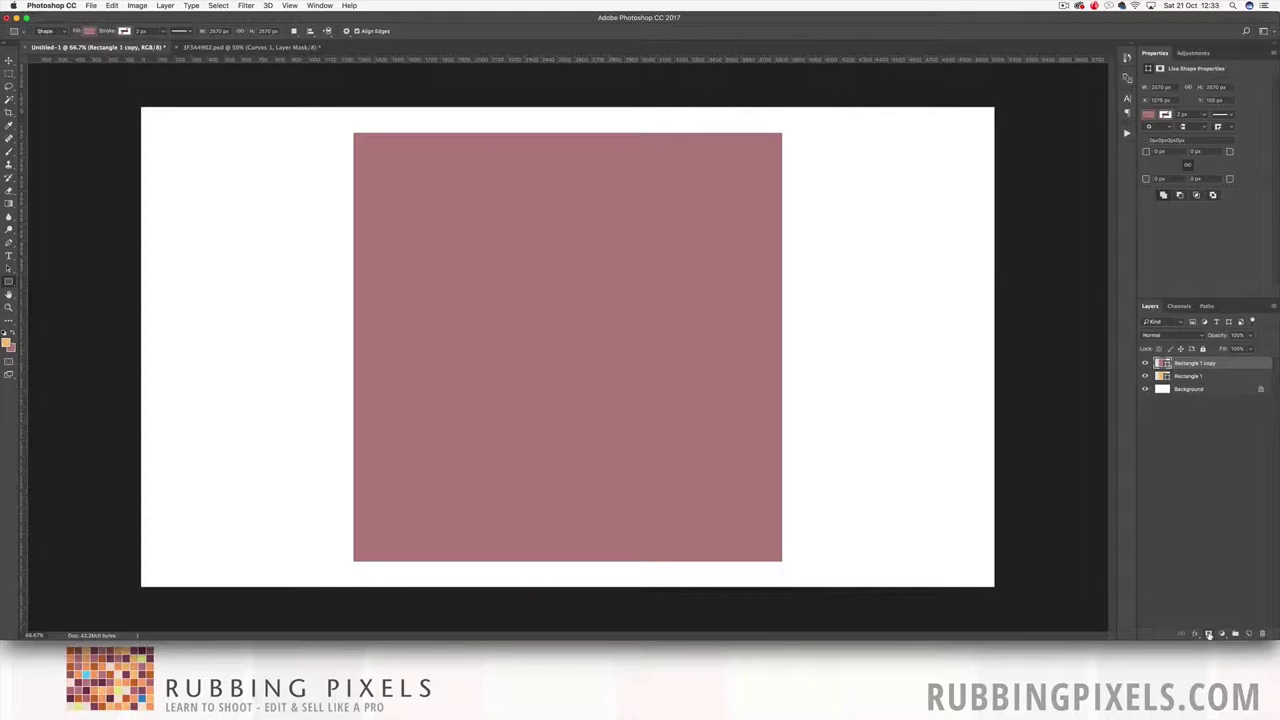
left_click(1208, 634)
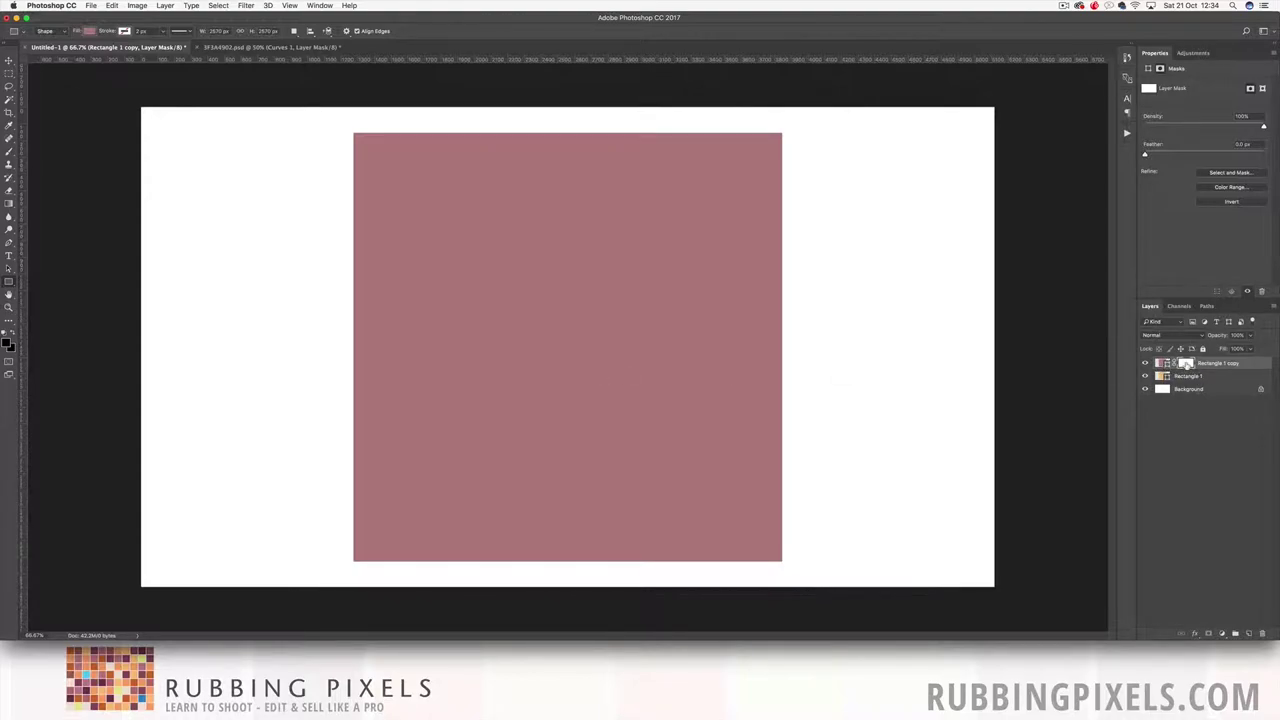
left_click_drag(1186, 363, 1262, 633)
left_click(716, 231)
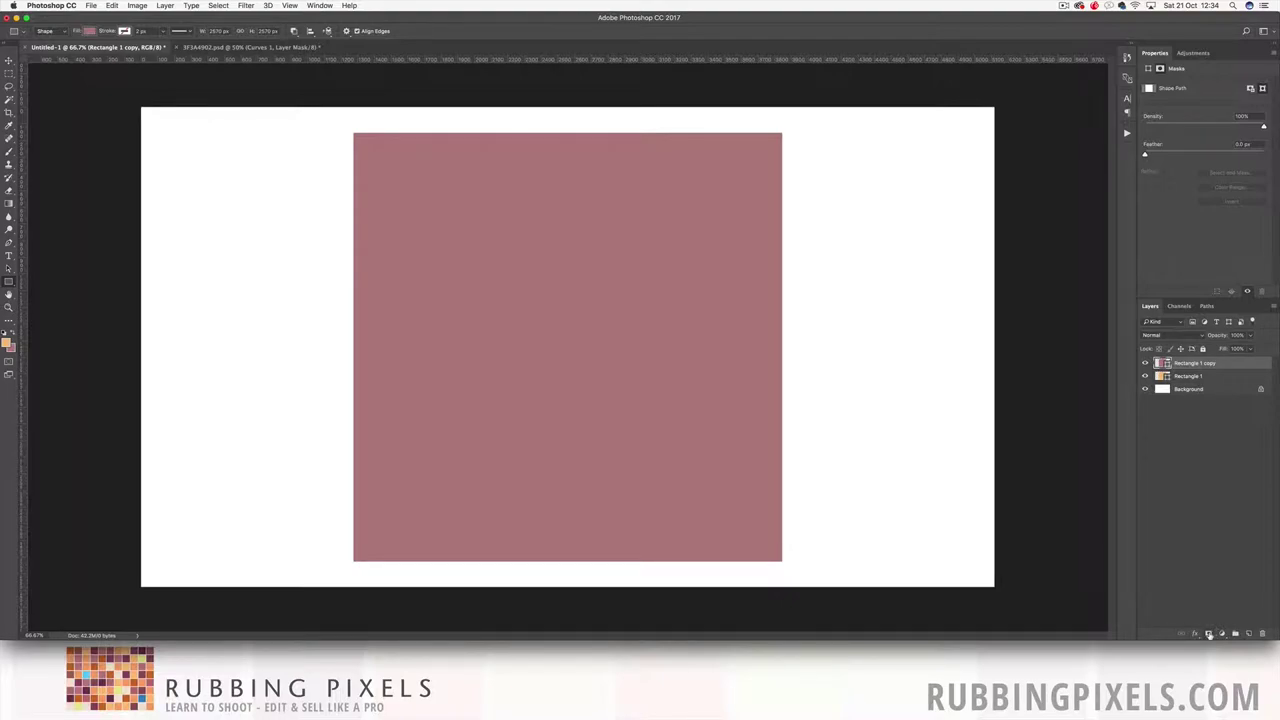
left_click(1208, 634, "alt")
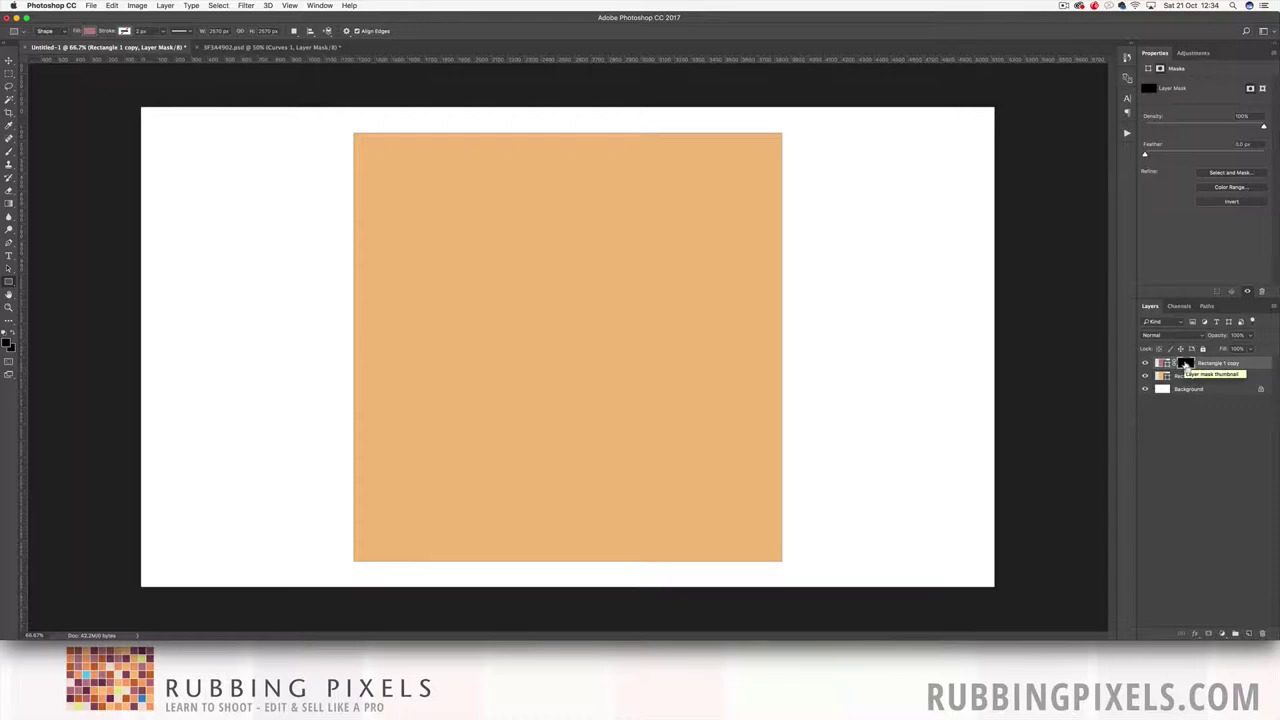
key("super+i")
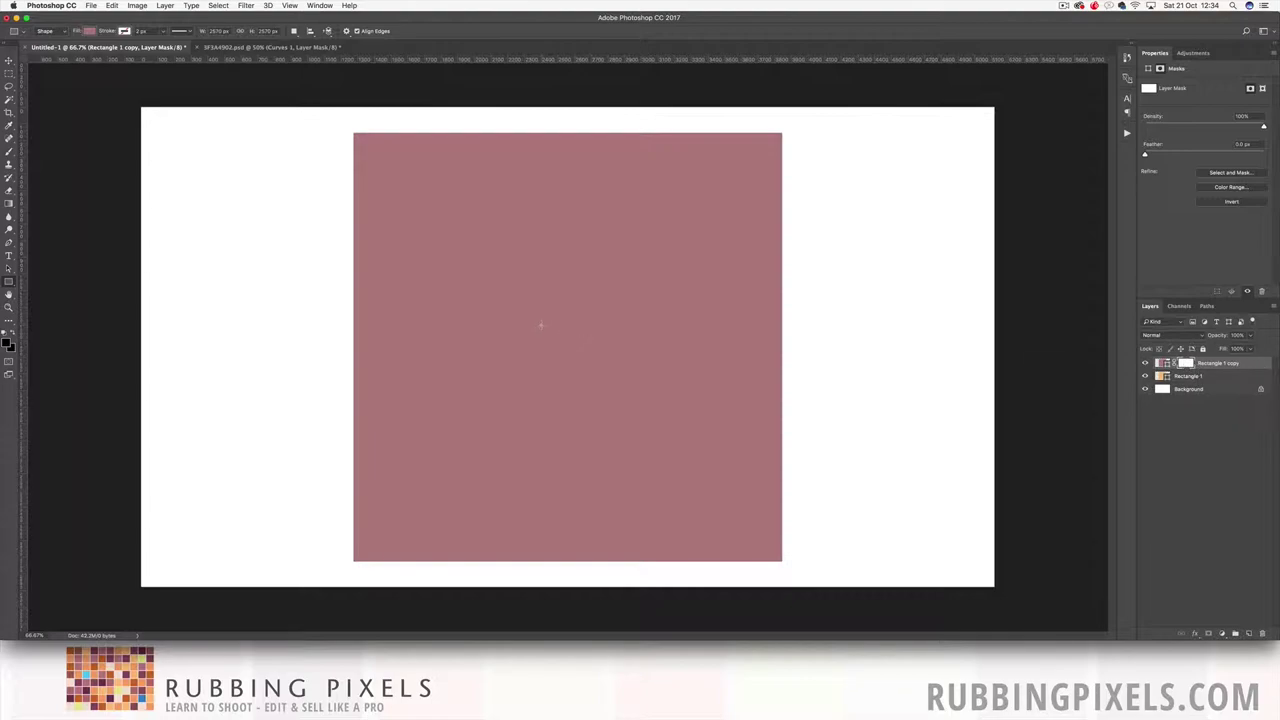
Step: Paint a soft black stroke across the plum square's mask, then preview the mask alone and return
key("b")
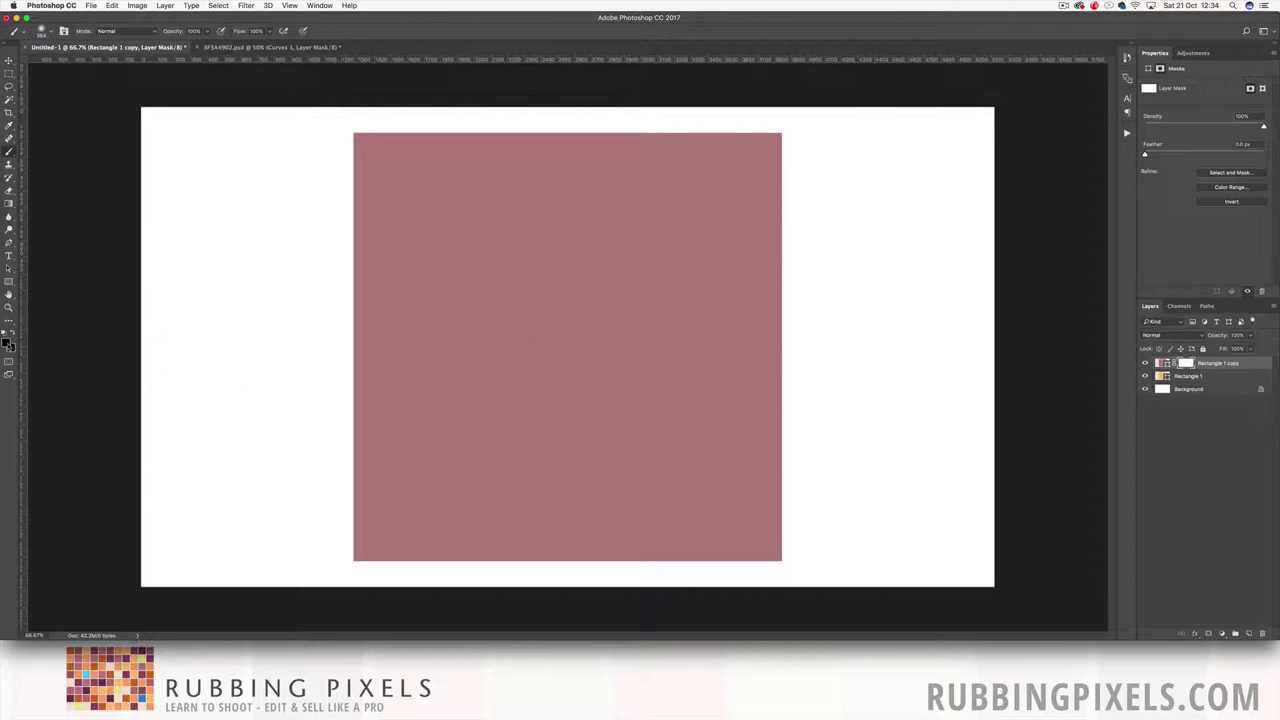
left_click(9, 346)
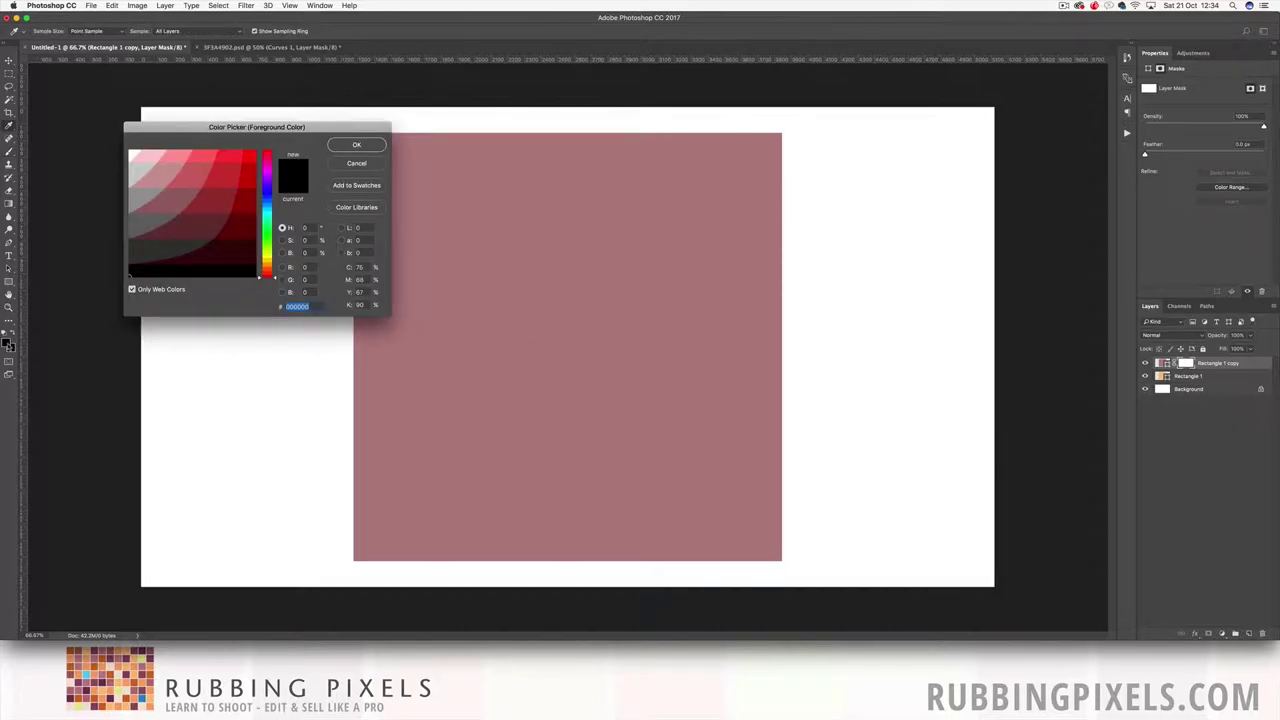
left_click(357, 145)
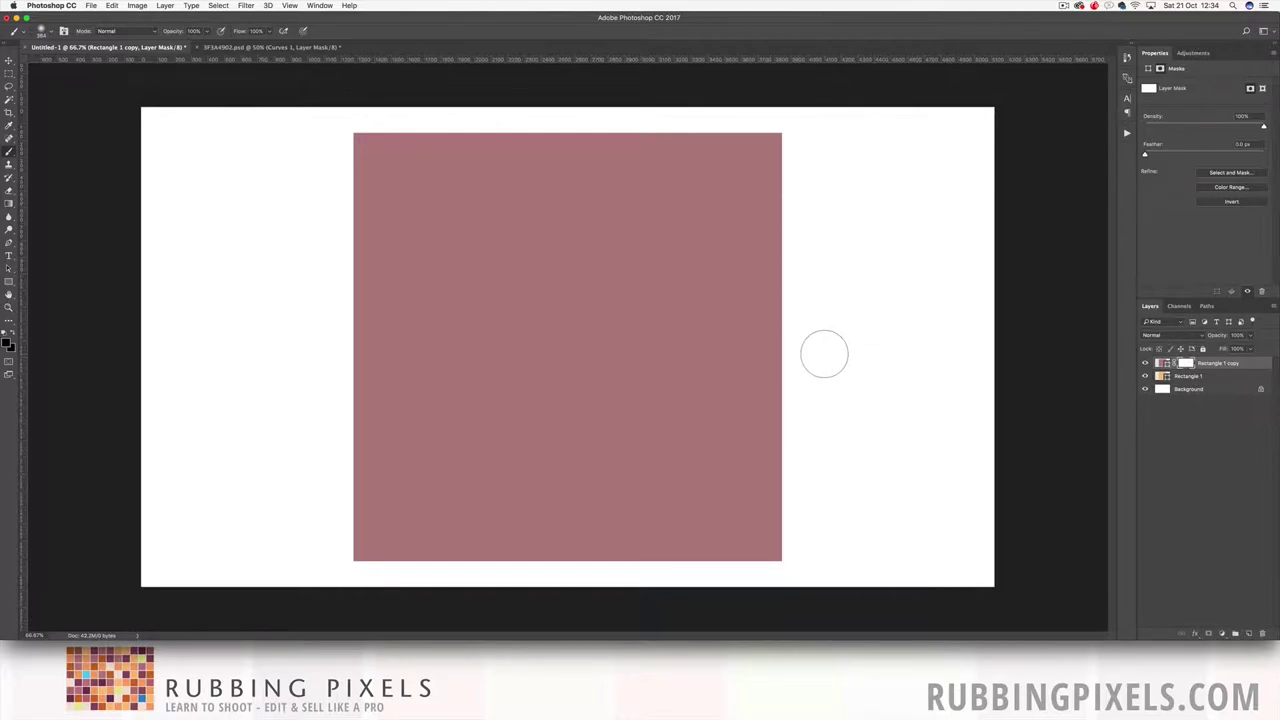
left_click_drag(823, 354, 317, 346)
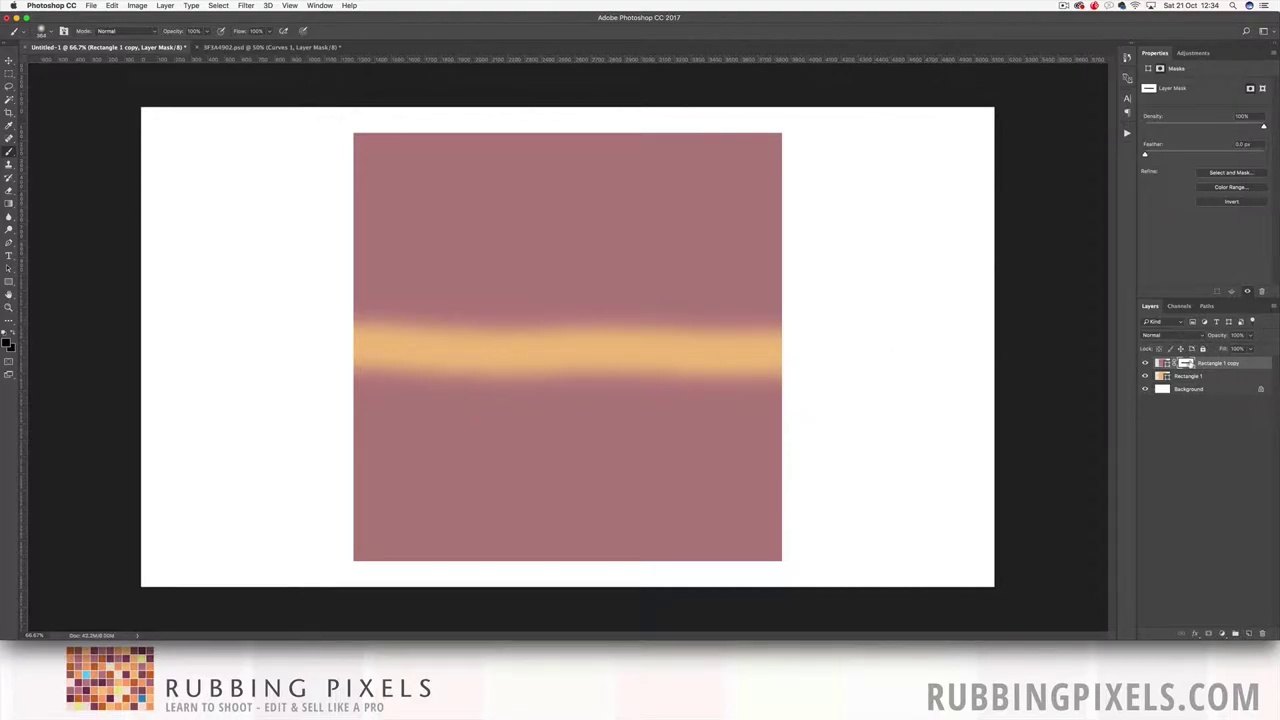
left_click(1186, 364, "alt")
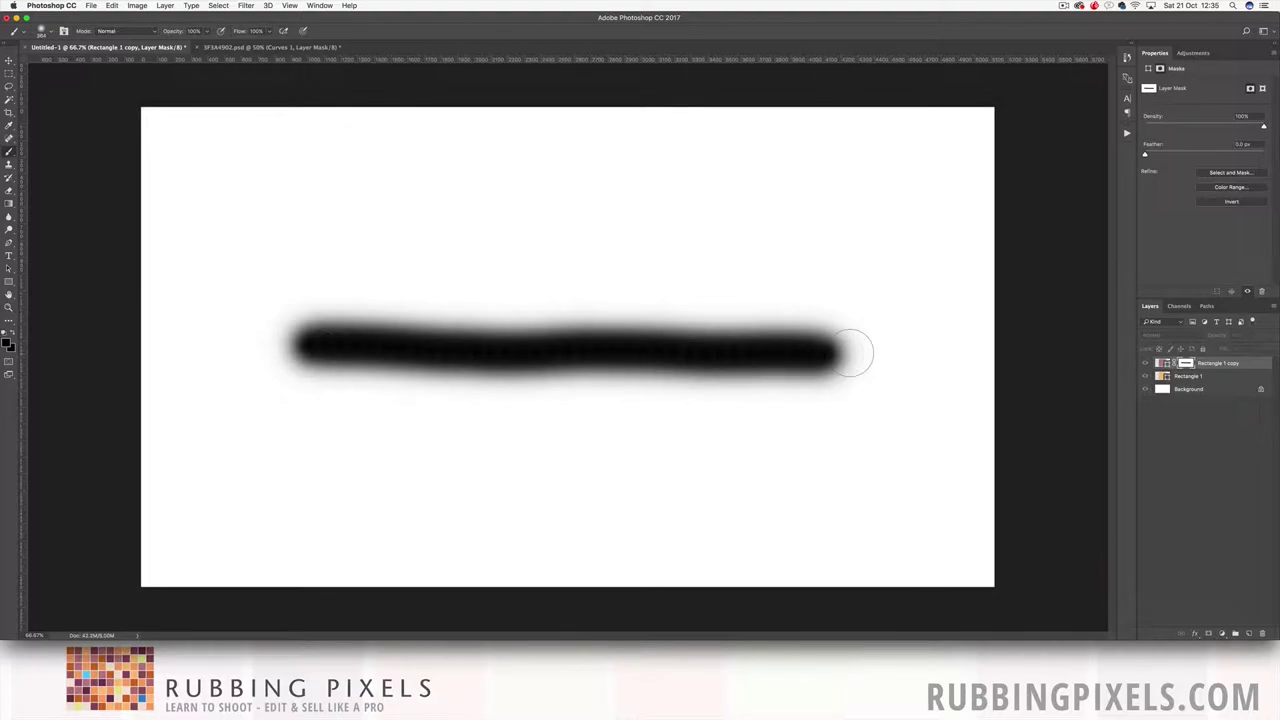
left_click(1186, 364, "alt")
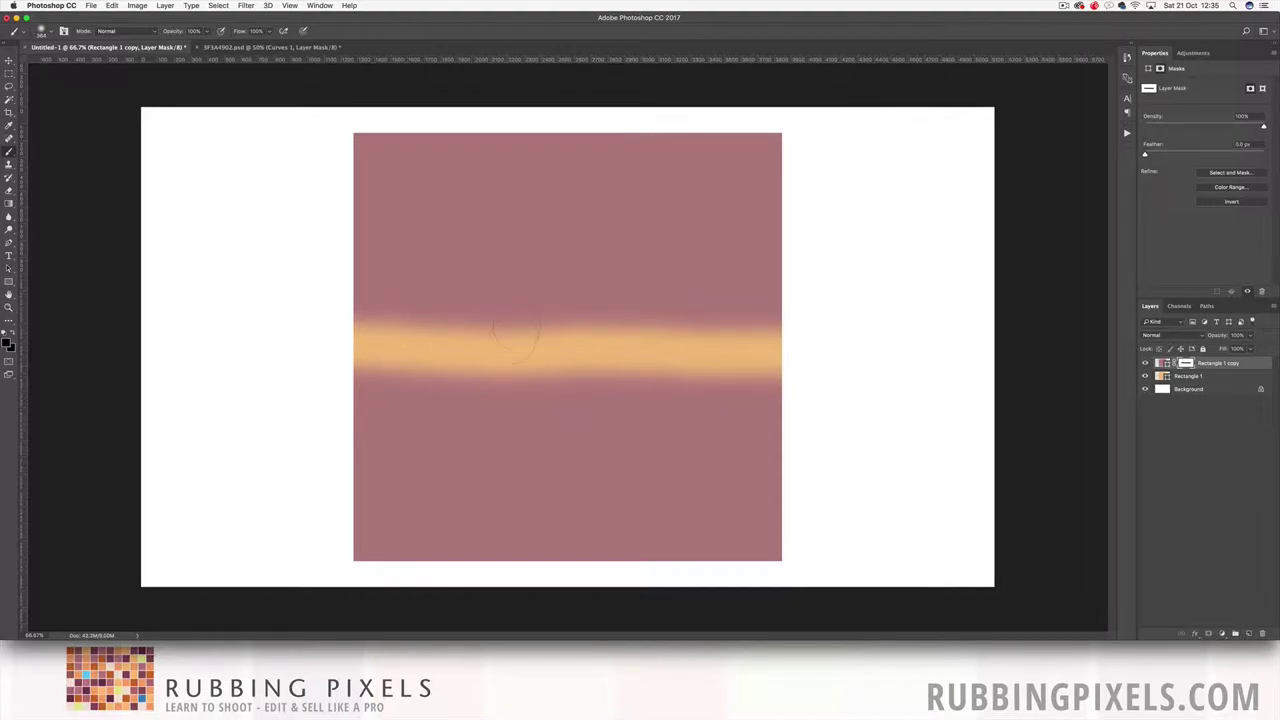
Step: Set the brush Hardness to 0% and enlarge the brush size
left_click(41, 31)
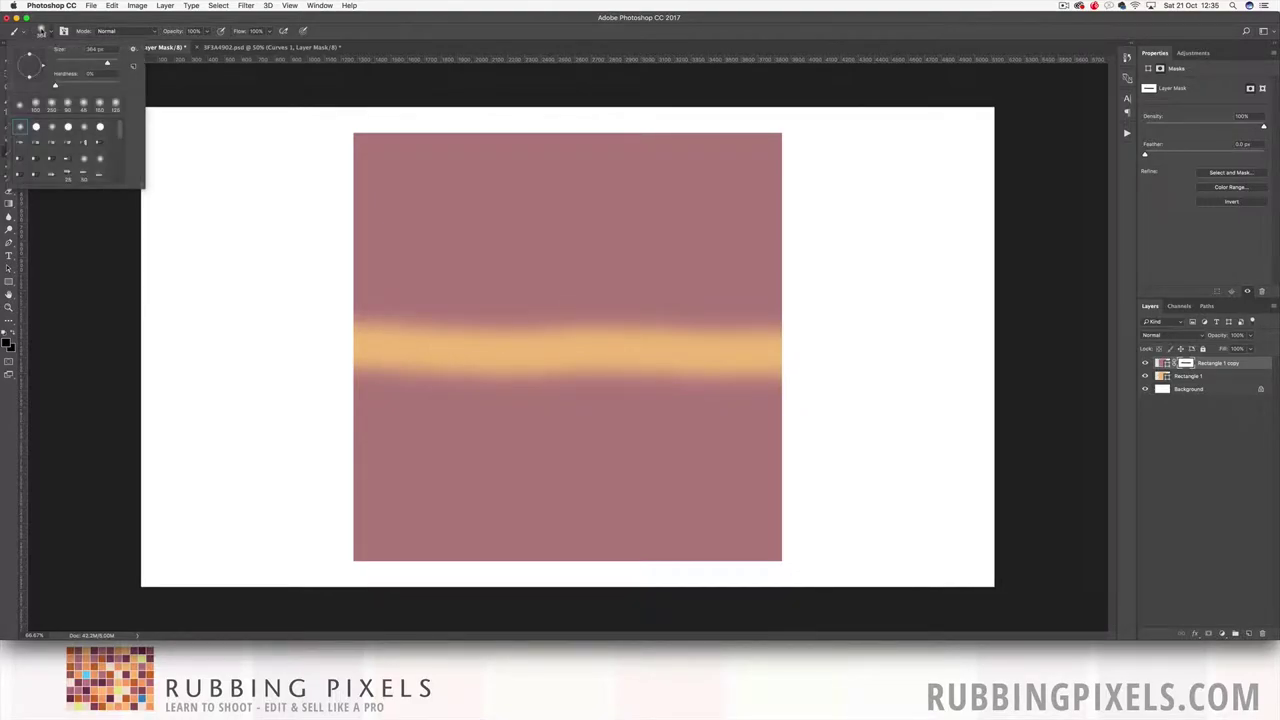
left_click(50, 86)
left_click(421, 50)
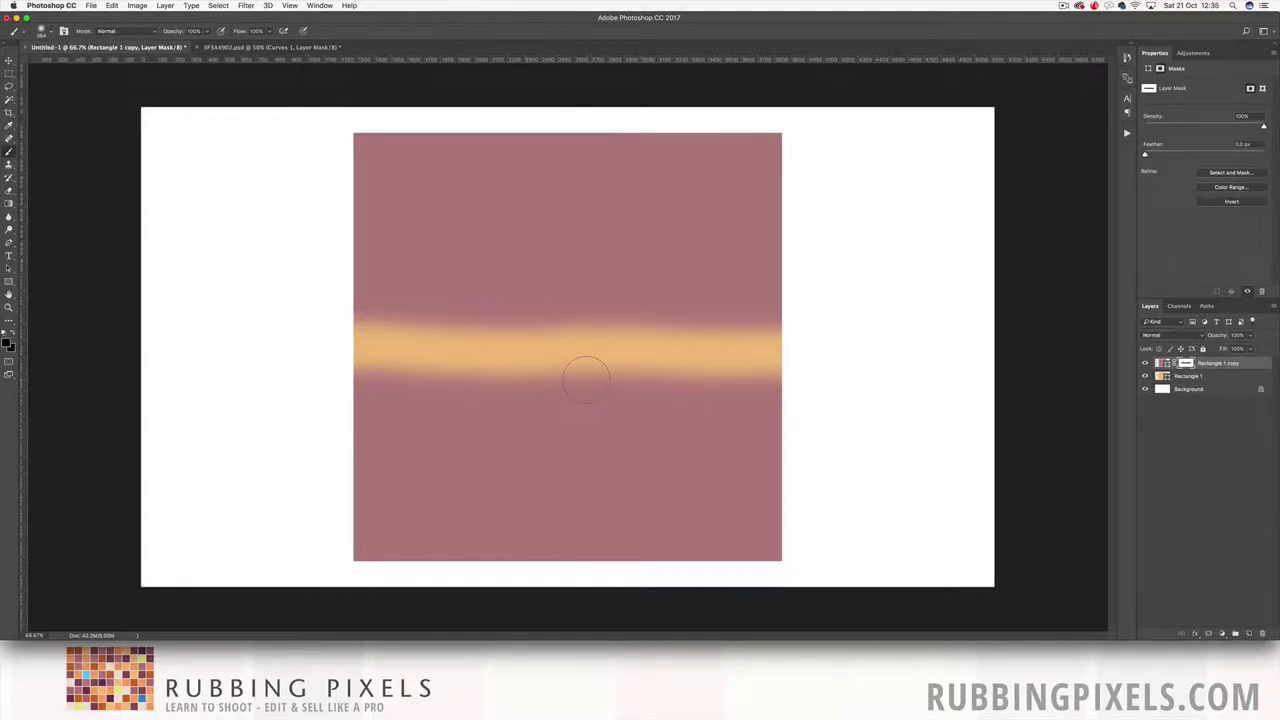
key("bracketright")
key("bracketright")
key("bracketright")
key("bracketright")
key("bracketright")
key("bracketright")
key("bracketright")
Step: Paint a wide soft black band across the mask, then preview the mask alone and return
mouse_move(587, 380)
left_mouse_down()
mouse_move(572, 352)
mouse_move(776, 362)
mouse_move(544, 362)
left_mouse_up()
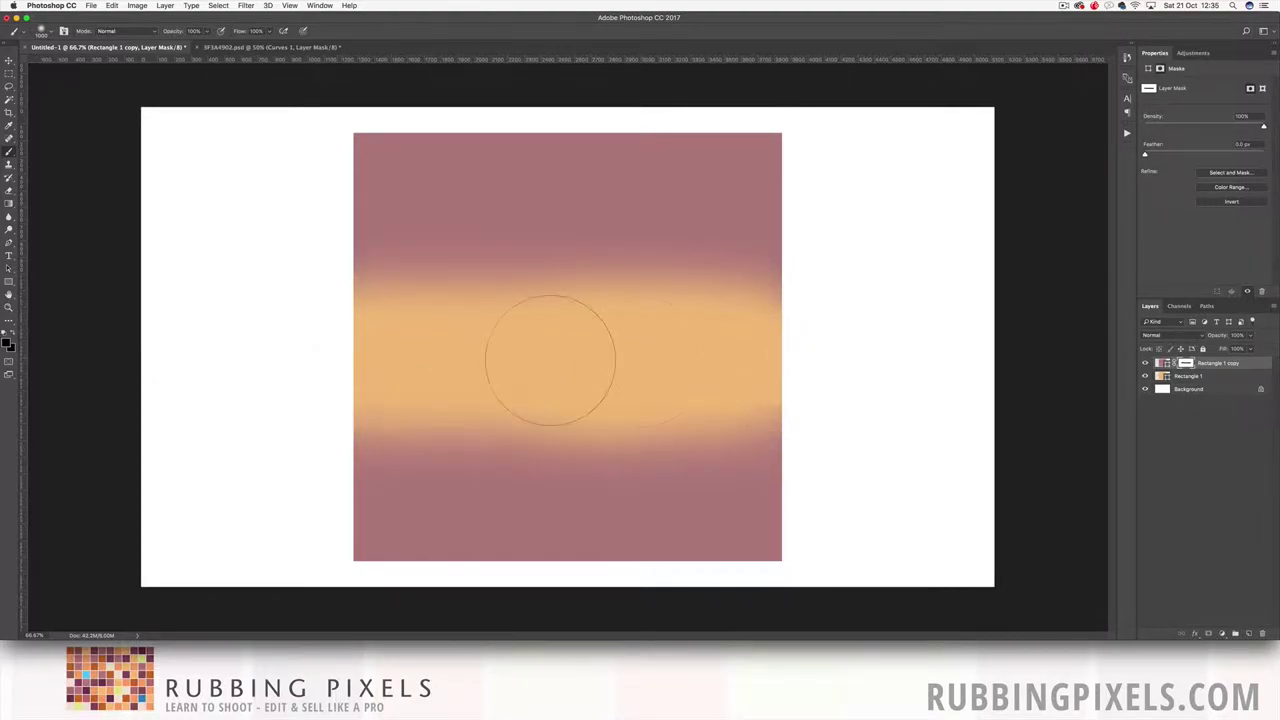
left_click_drag(550, 360, 771, 371)
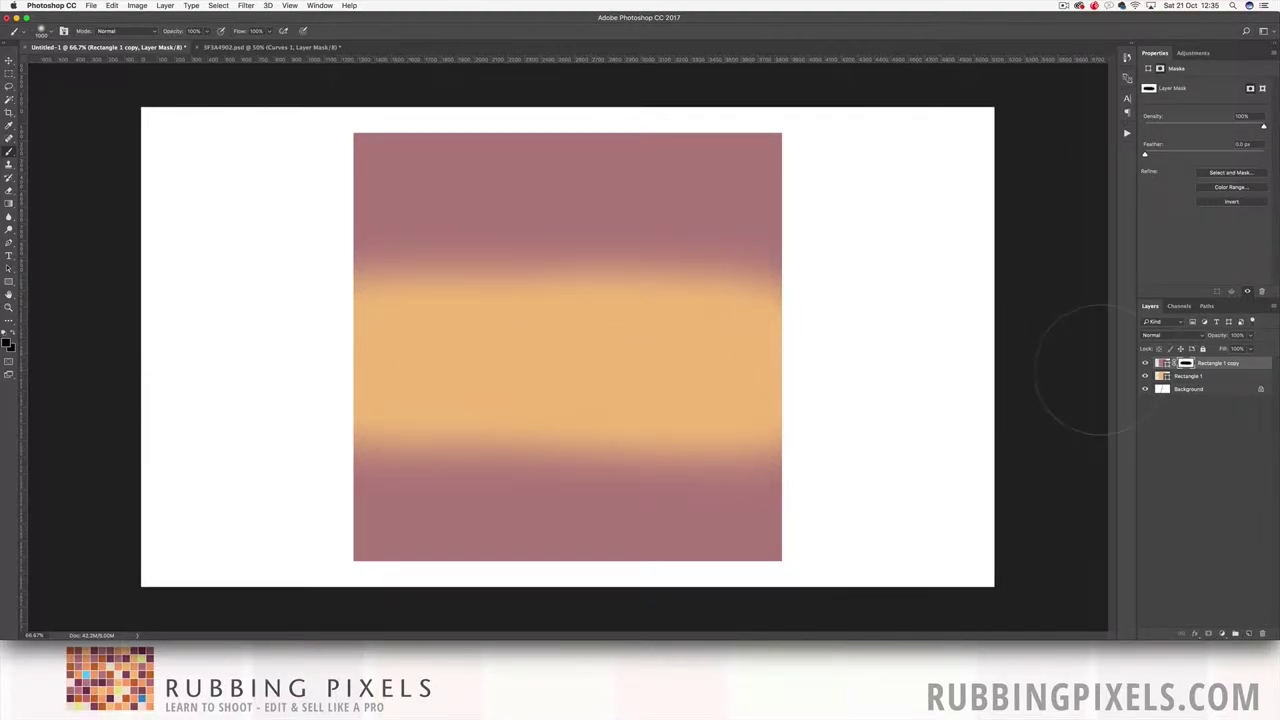
left_click(1186, 364, "alt")
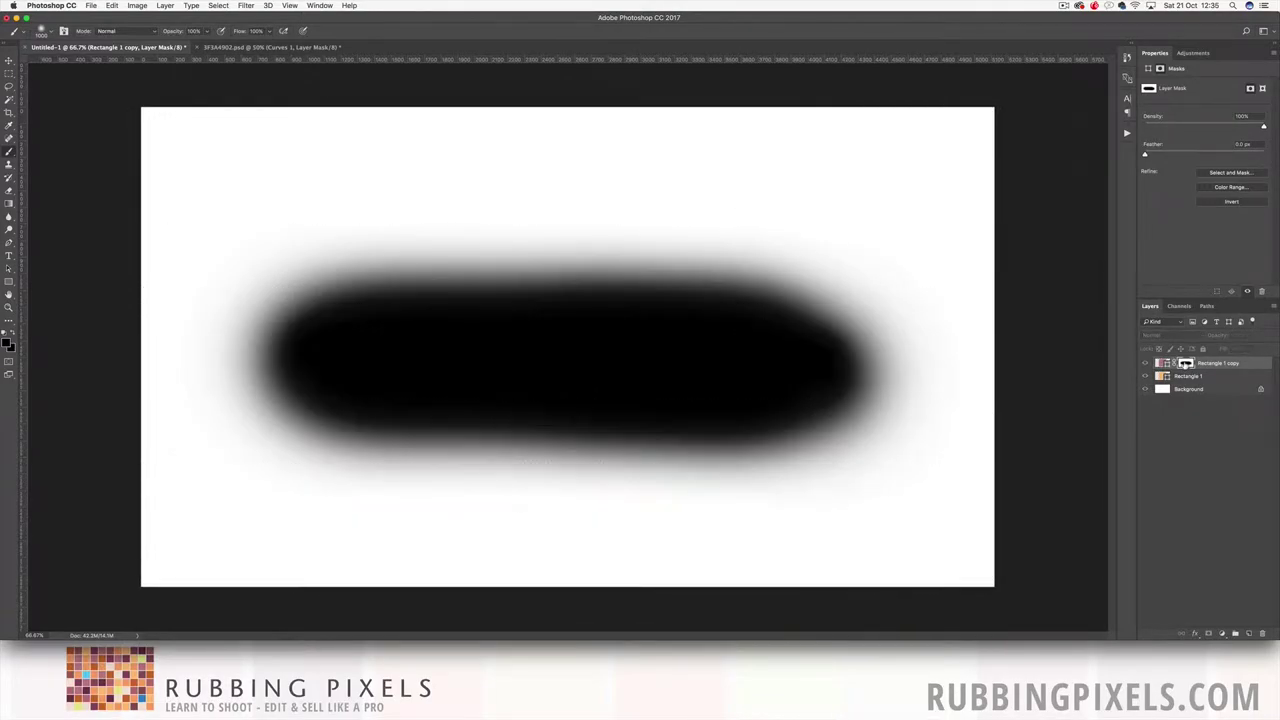
left_click(1186, 365, "alt")
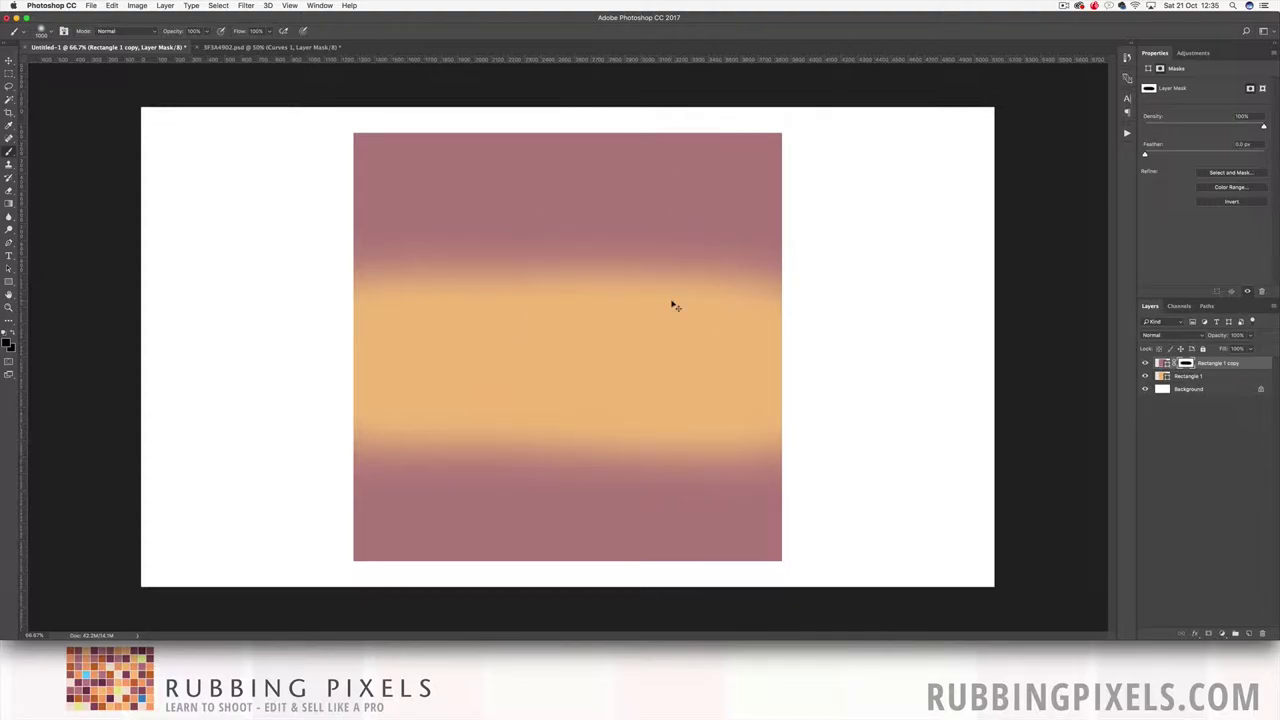
Step: Invert the mask and back, then paint white through the band's middle, leaving two thin orange stripes
key("super+i")
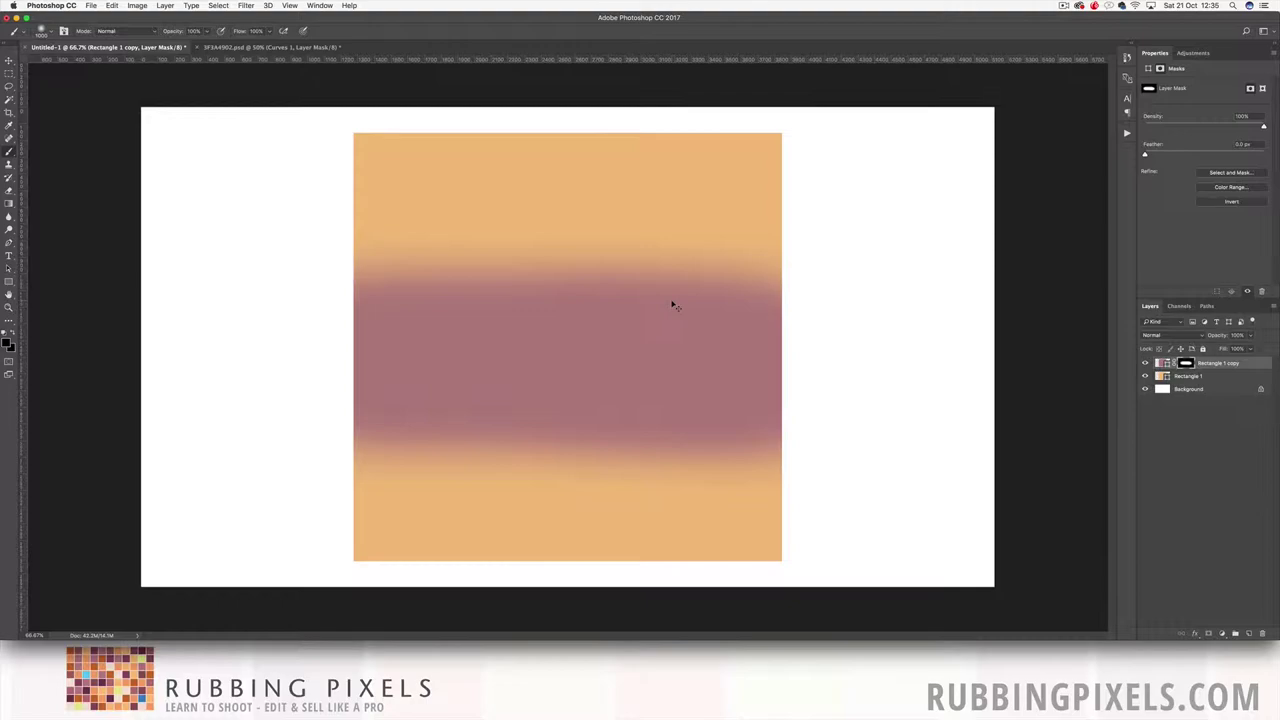
key("super+i")
key("super+i")
key("super+i")
key("super+i")
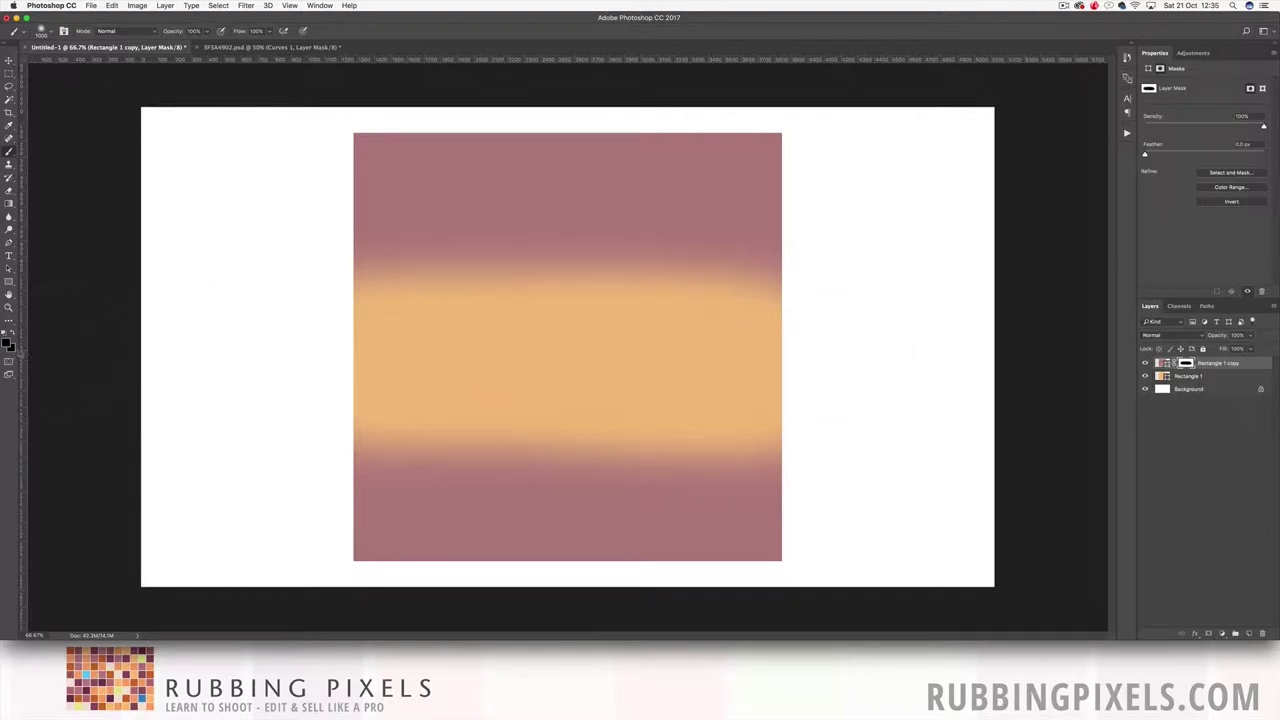
left_click(8, 344)
left_click_drag(166, 226, 118, 136)
left_click(357, 146)
key("b")
mouse_move(320, 357)
left_mouse_down()
mouse_move(709, 349)
mouse_move(840, 360)
left_mouse_up()
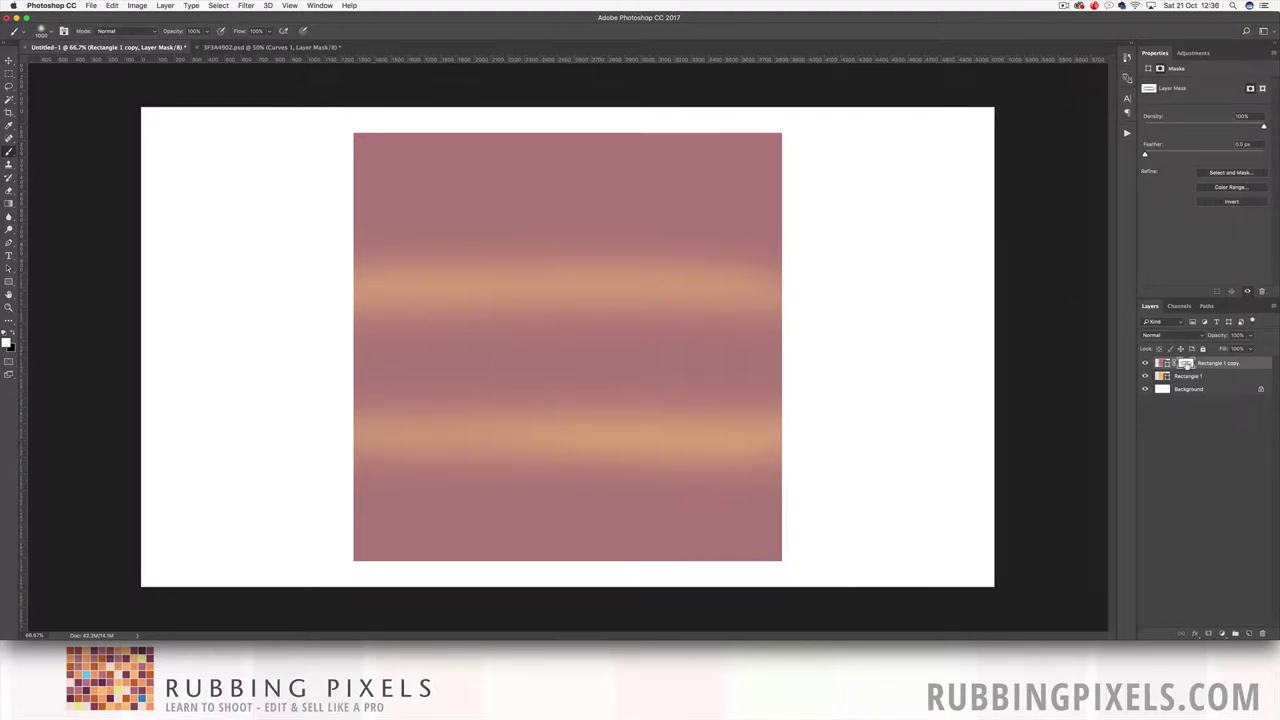
Step: View the Rectangle 1 copy mask alone, paint it entirely white, and return to the composite
left_click(1186, 364, "alt")
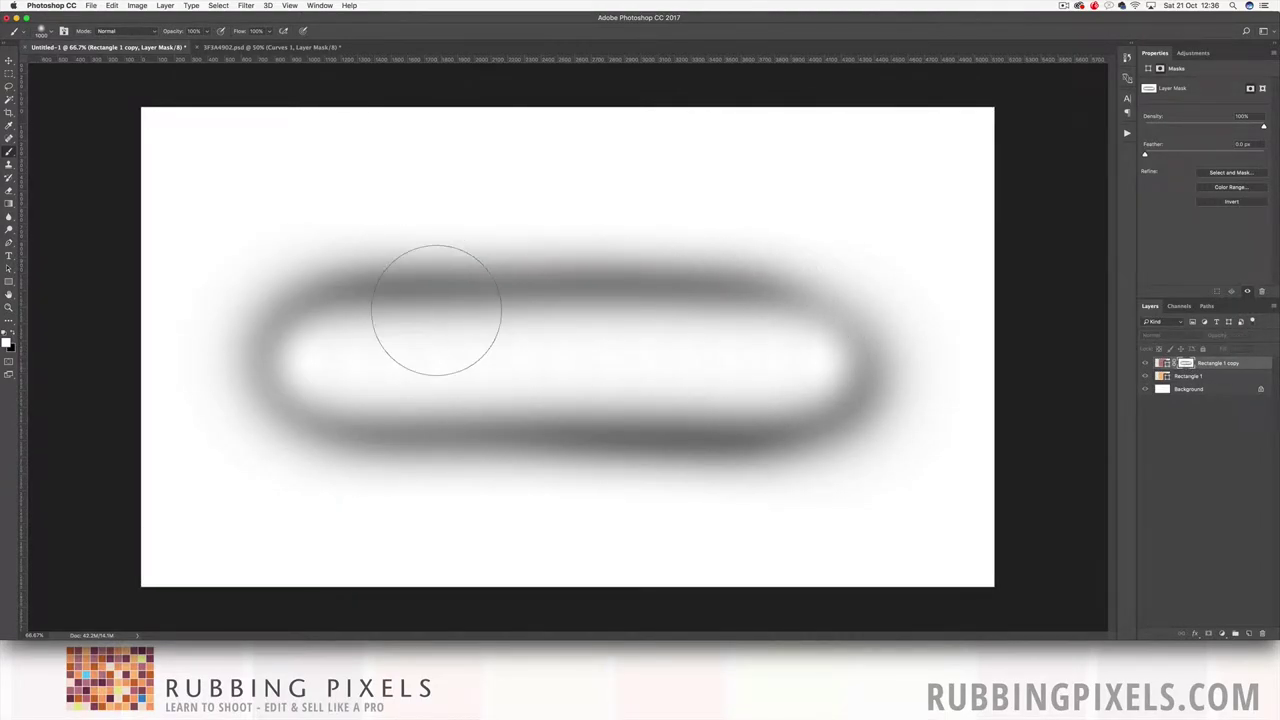
left_click(1186, 364, "alt")
left_click(1186, 364, "alt")
mouse_move(761, 296)
left_mouse_down()
mouse_move(499, 289)
mouse_move(177, 315)
mouse_move(248, 422)
mouse_move(399, 465)
mouse_move(483, 447)
mouse_move(476, 487)
mouse_move(692, 555)
mouse_move(600, 422)
mouse_move(605, 329)
mouse_move(168, 226)
mouse_move(295, 265)
mouse_move(458, 222)
left_mouse_up()
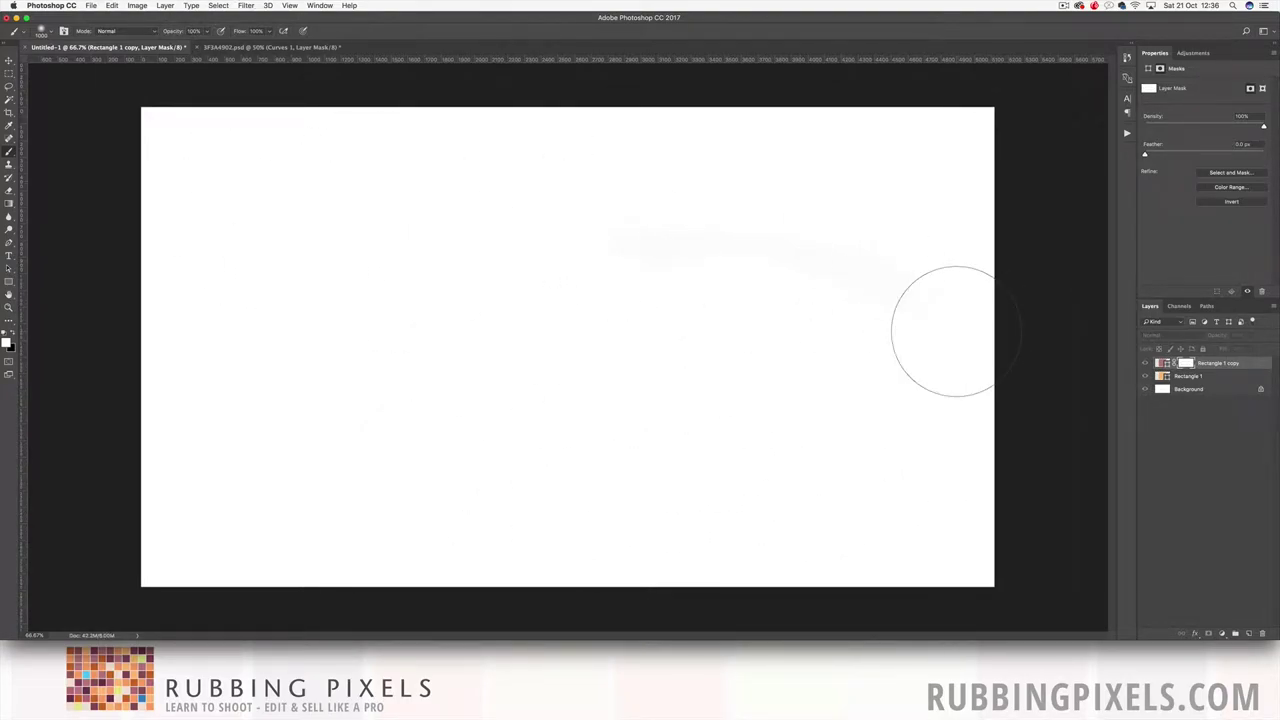
left_click(1185, 363, "alt")
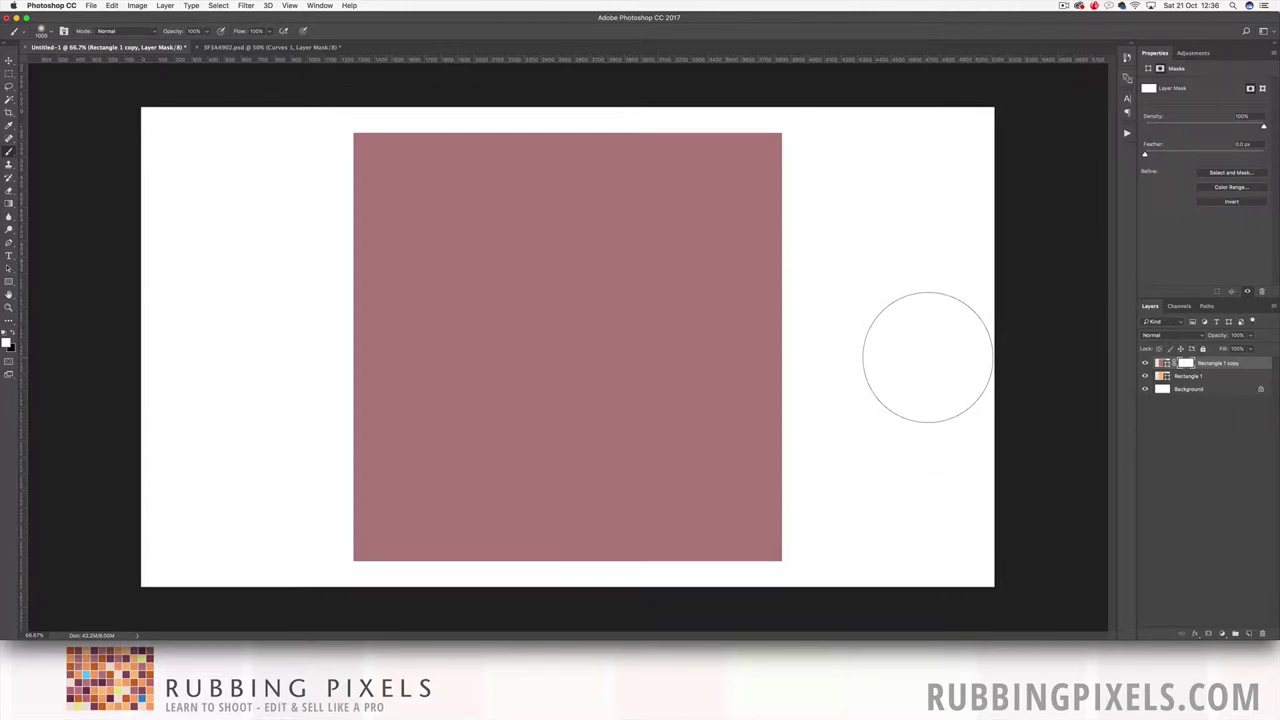
Step: Show the Curves 1 mask of 3F3A4902.psd alone in grayscale, then pick the Move tool
left_click(280, 48)
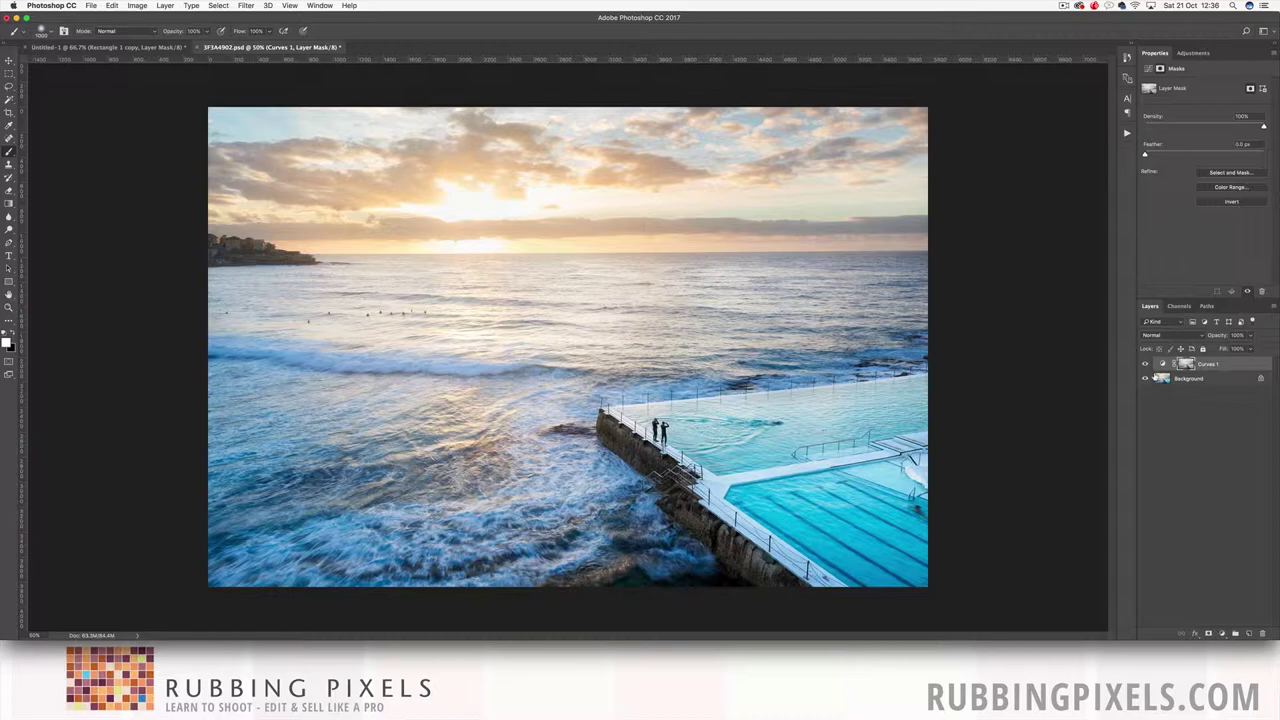
left_click(1185, 366, "alt")
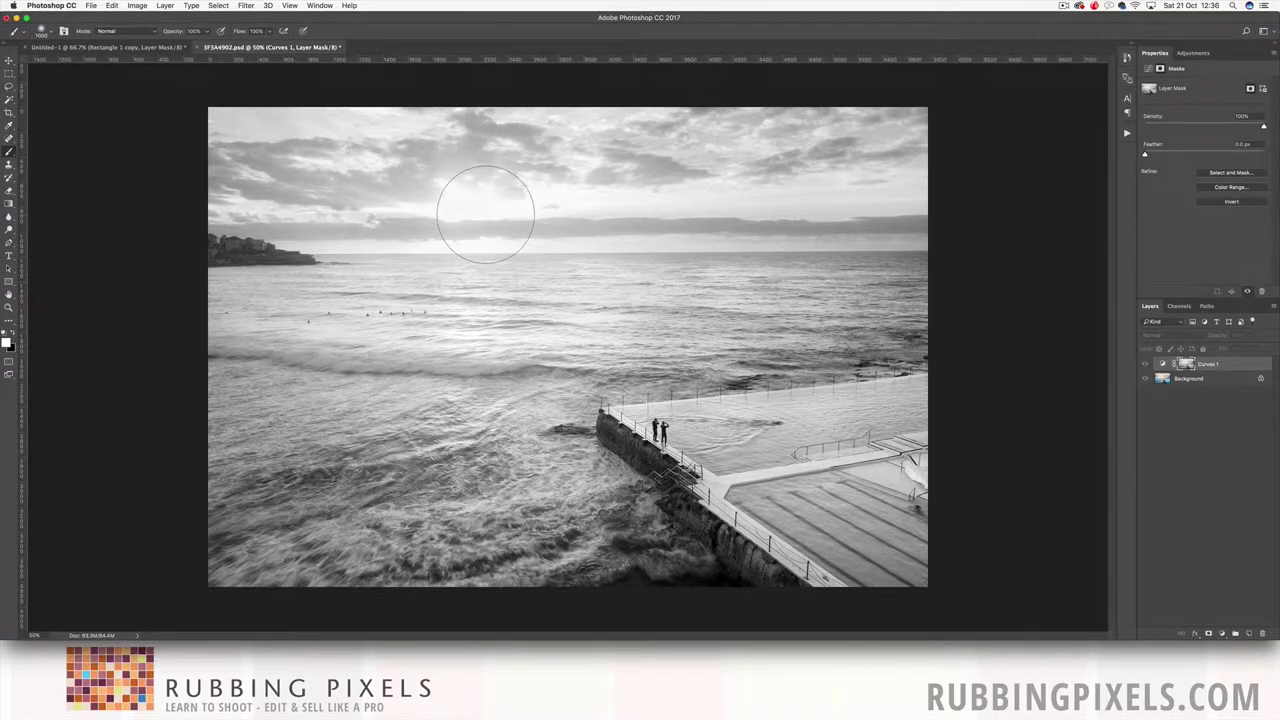
key("v")
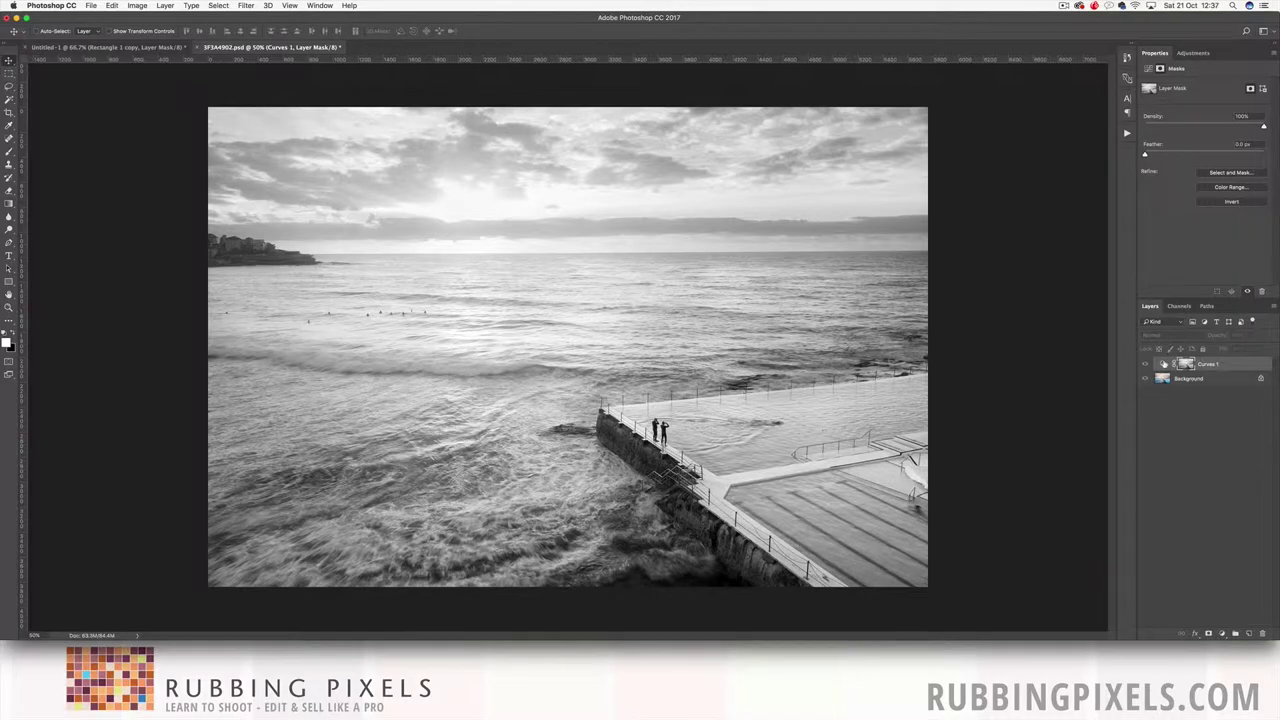
Step: Bend Curves 1 into an S-curve, lifting the upper tones and pulling shadows down (Input 75, Output 50)
left_click(1161, 364)
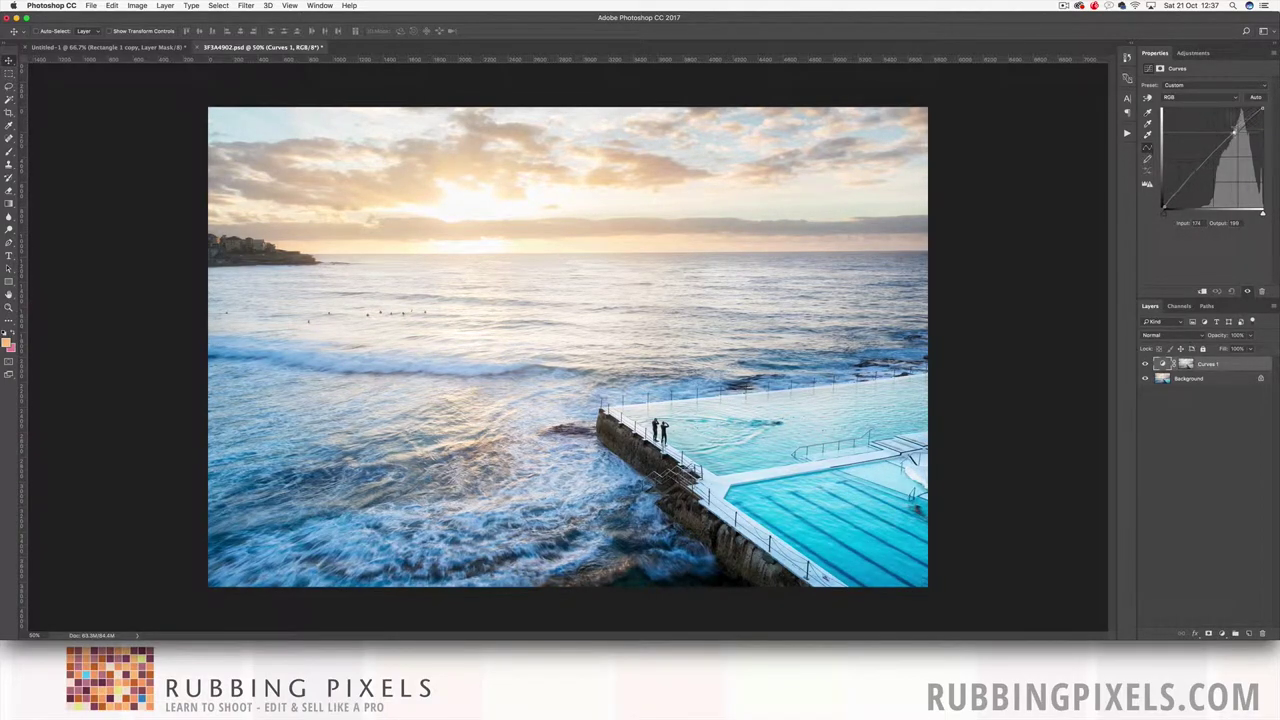
left_click_drag(1222, 160, 1228, 128)
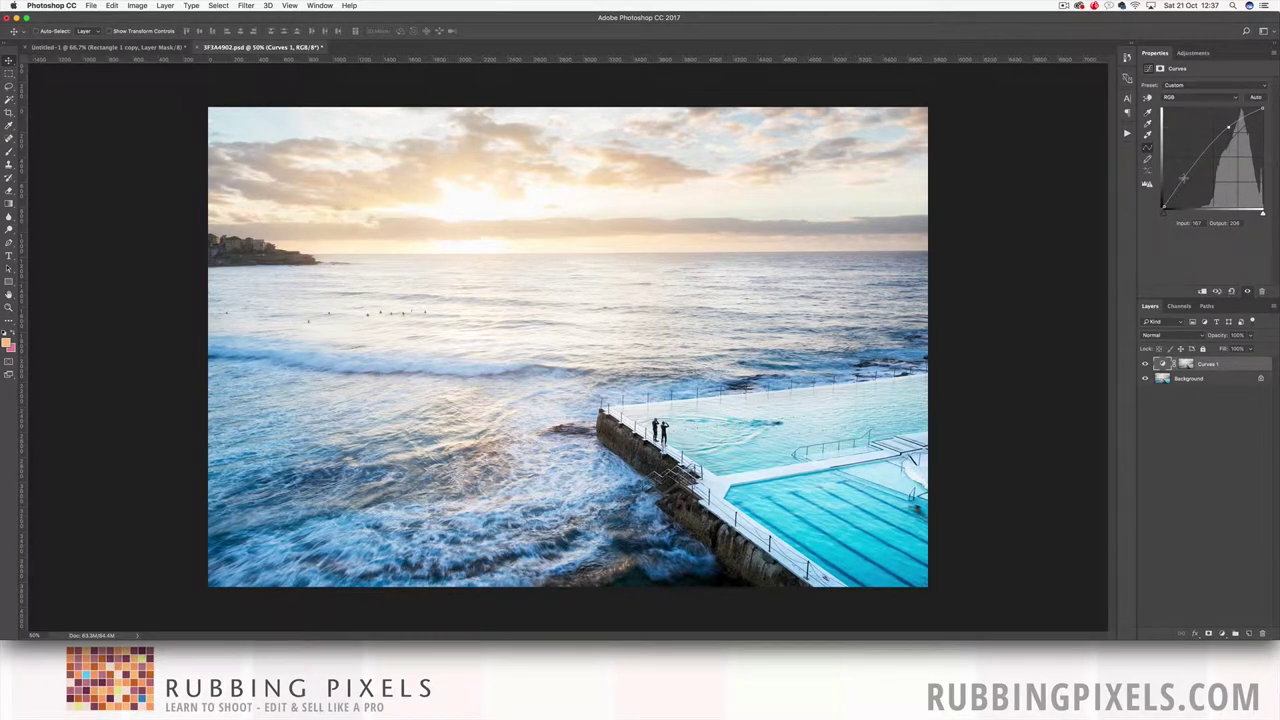
left_click_drag(1184, 172, 1194, 186)
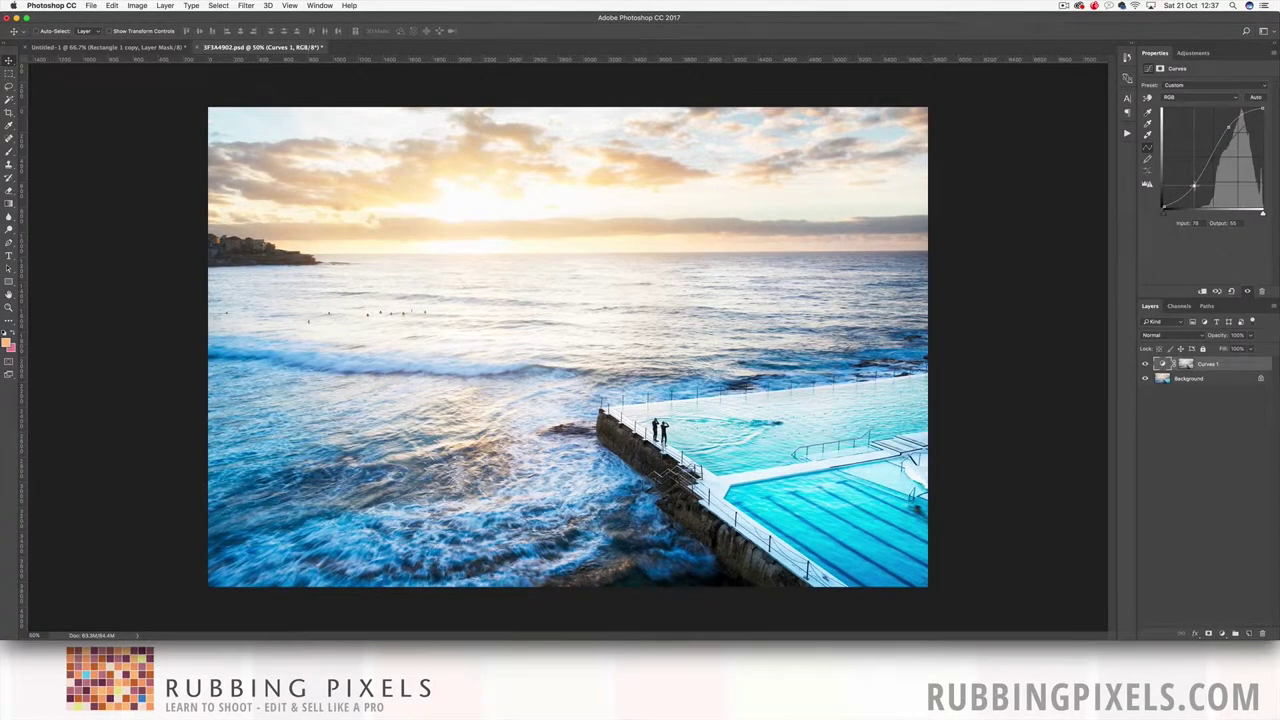
Step: Invert the Curves 1 mask and back to compare, then return to Untitled-1
left_click(1189, 365)
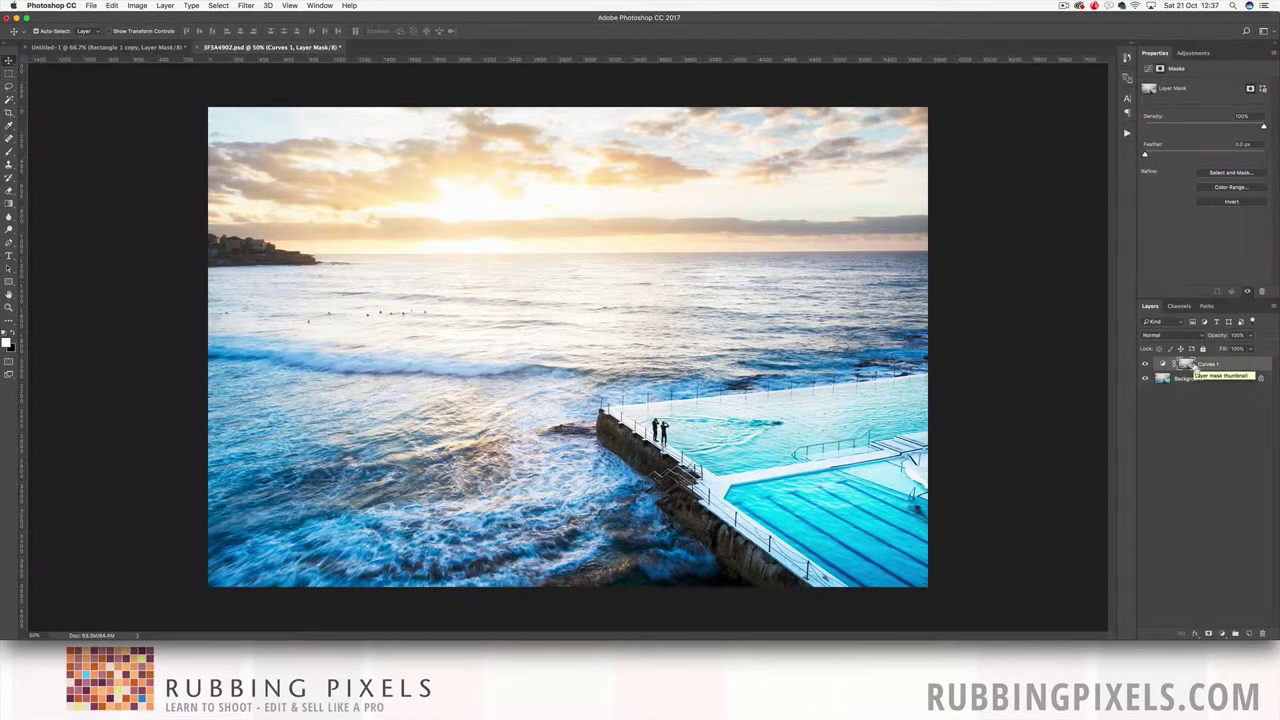
key("super+i")
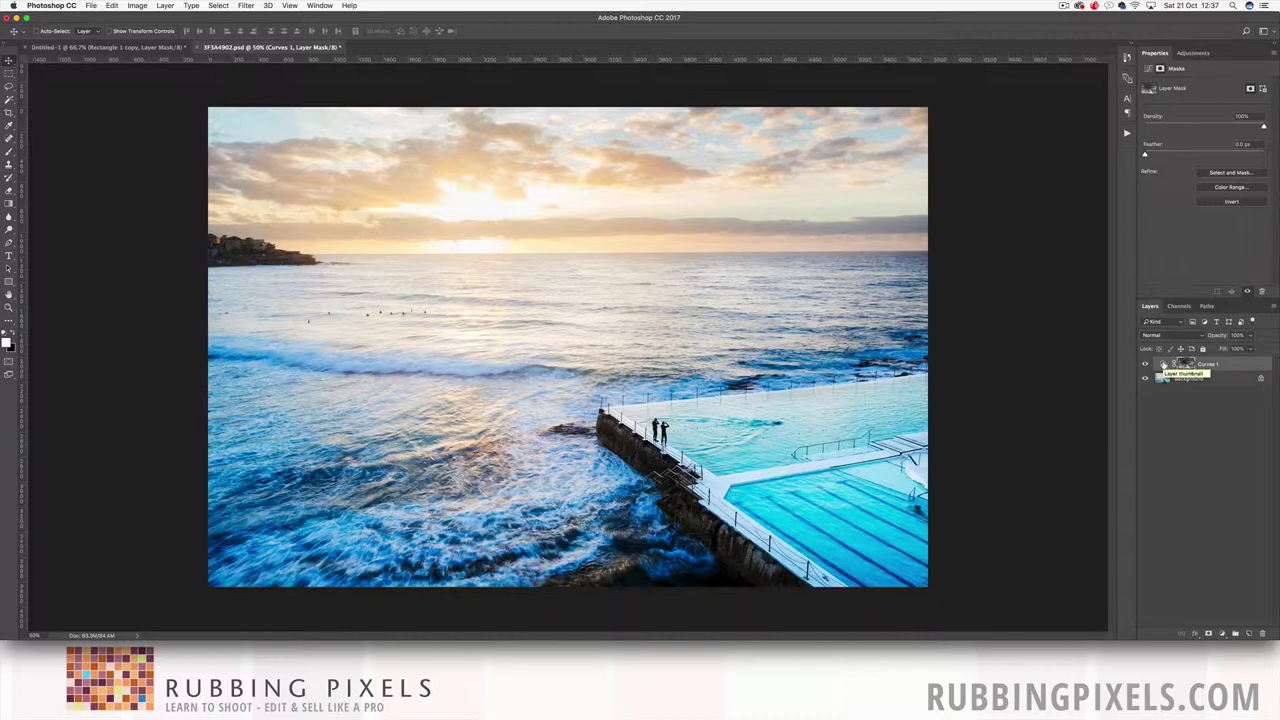
key("super+i")
key("super+i")
key("super+i")
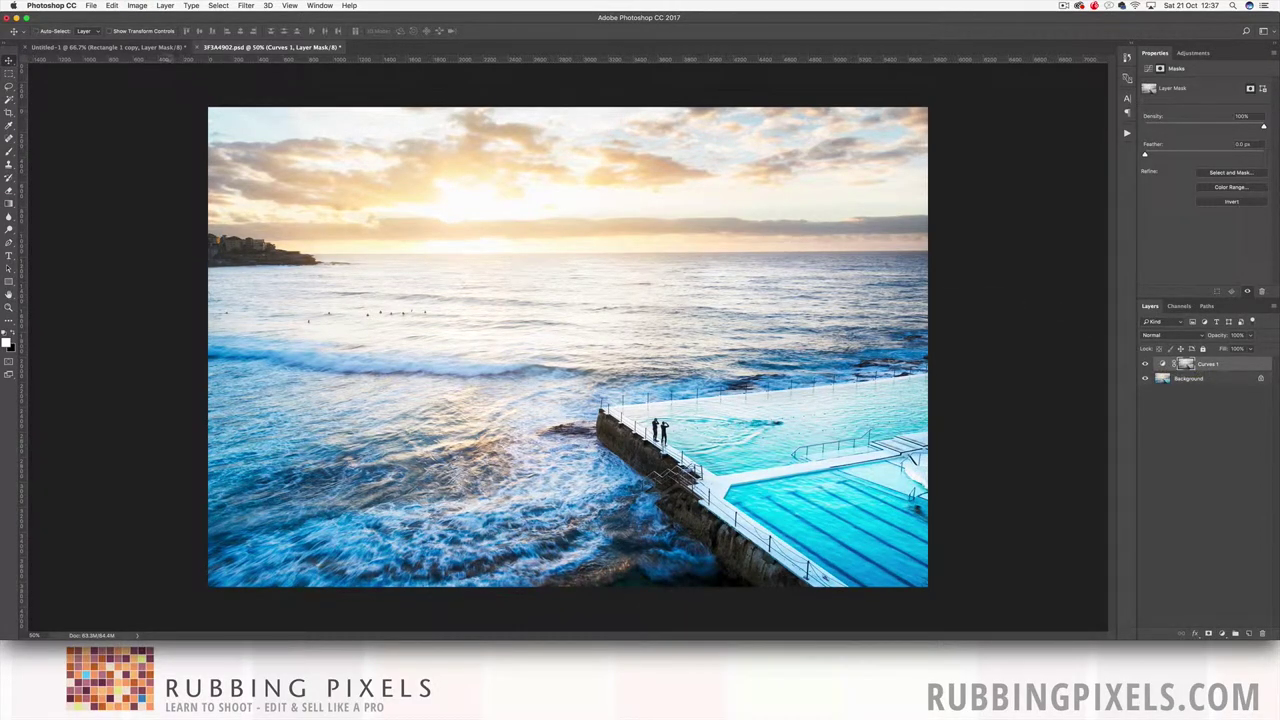
left_click(144, 48)
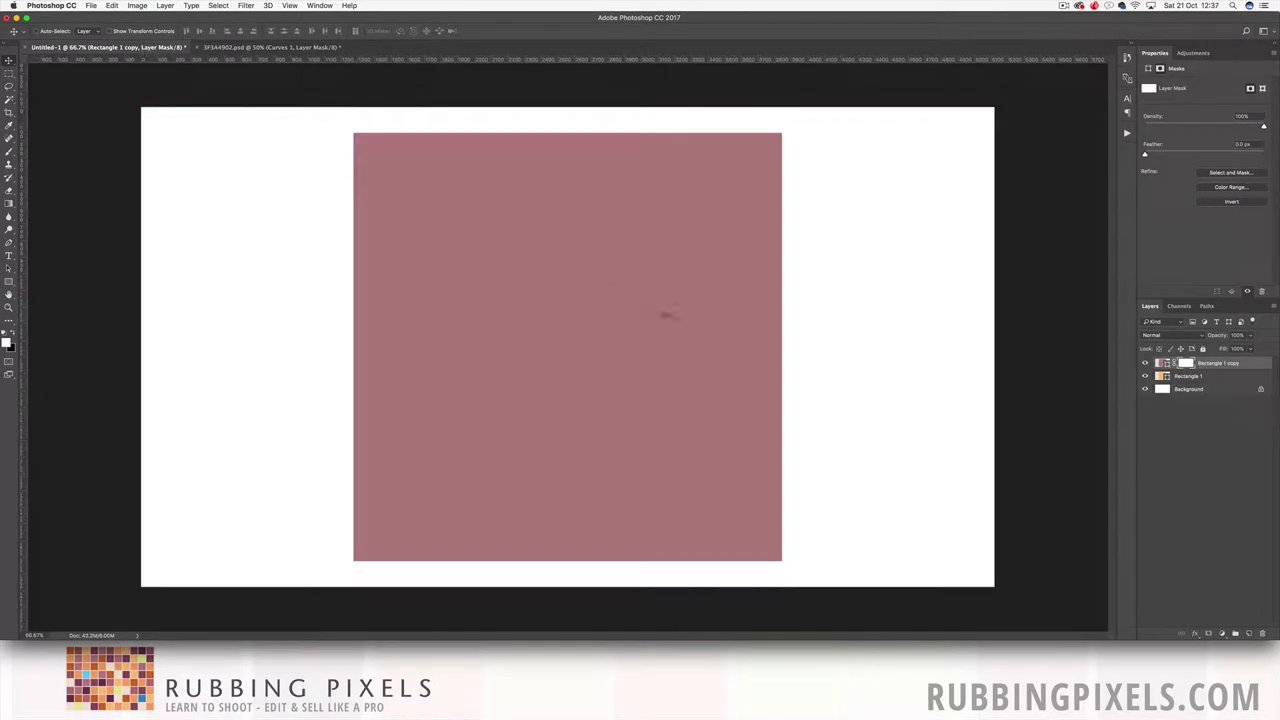
left_click(258, 48)
left_click(1186, 364, "alt")
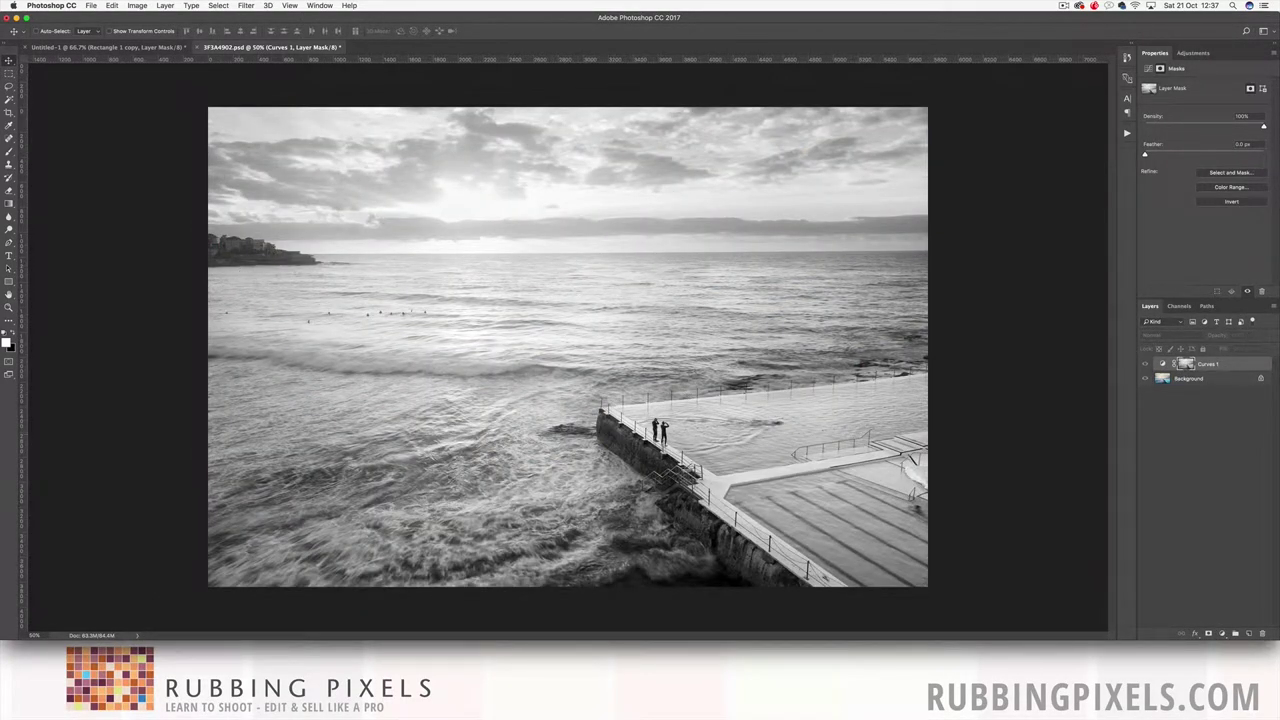
key("z")
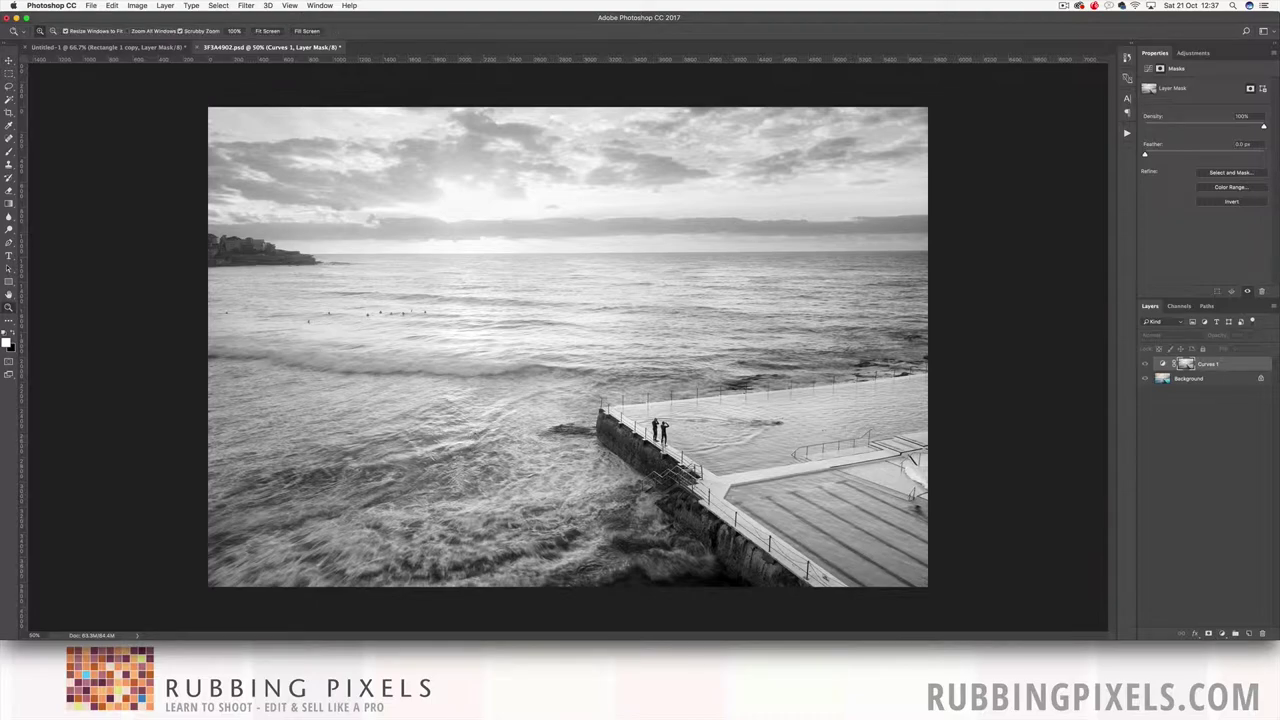
left_click(489, 431)
scroll(504, 386, "up", 5)
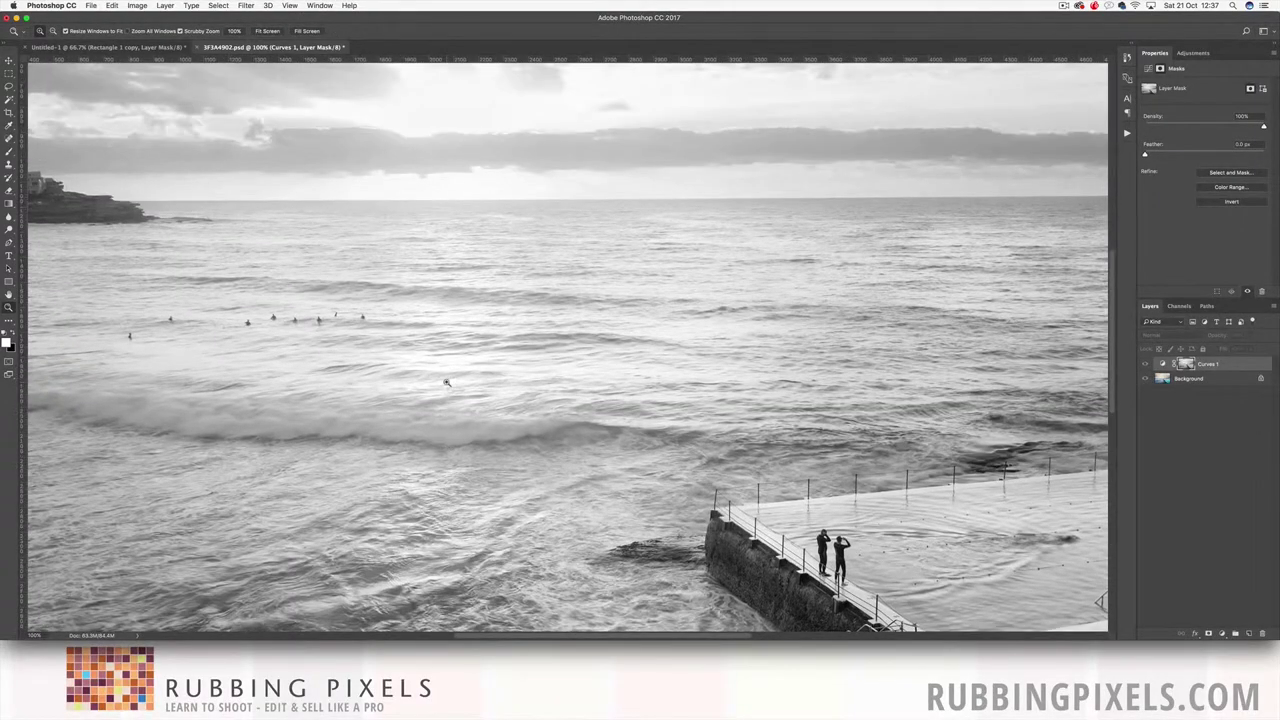
left_click(504, 386, "alt")
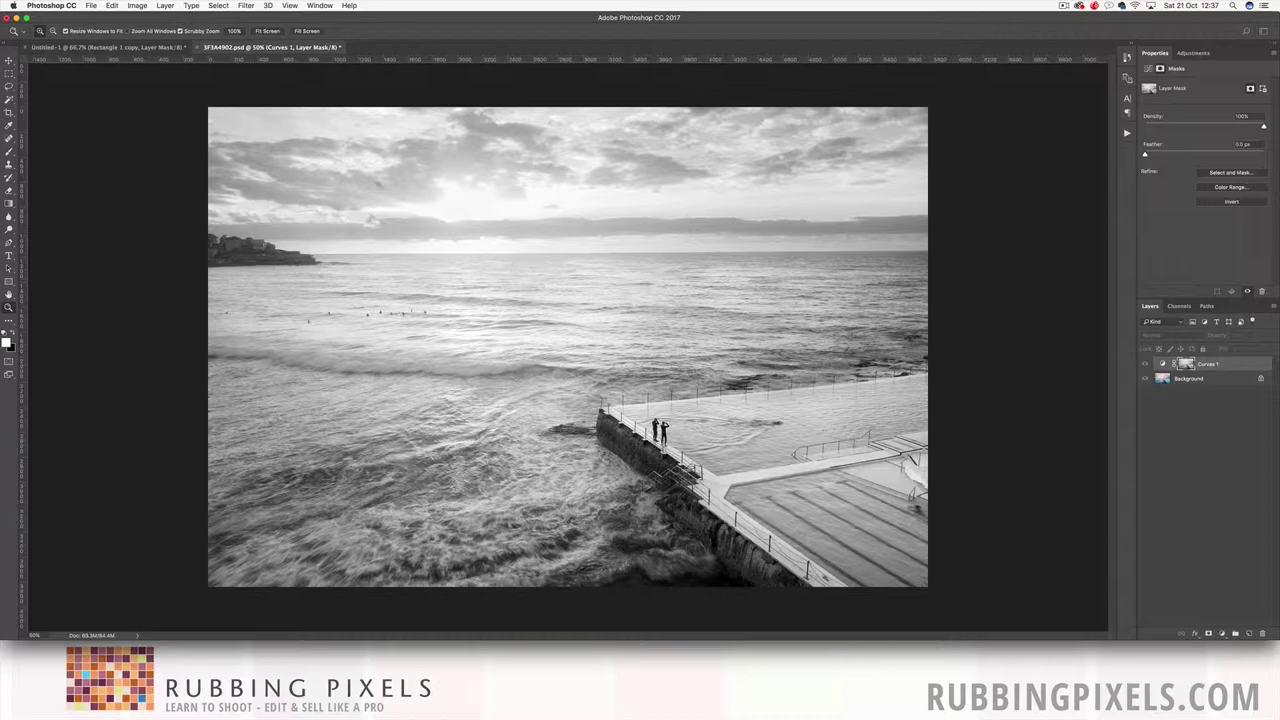
Step: Try Levels on the Curves 1 mask (white point 231, raised black point), cancel, and show the colour seascape
left_click(137, 5)
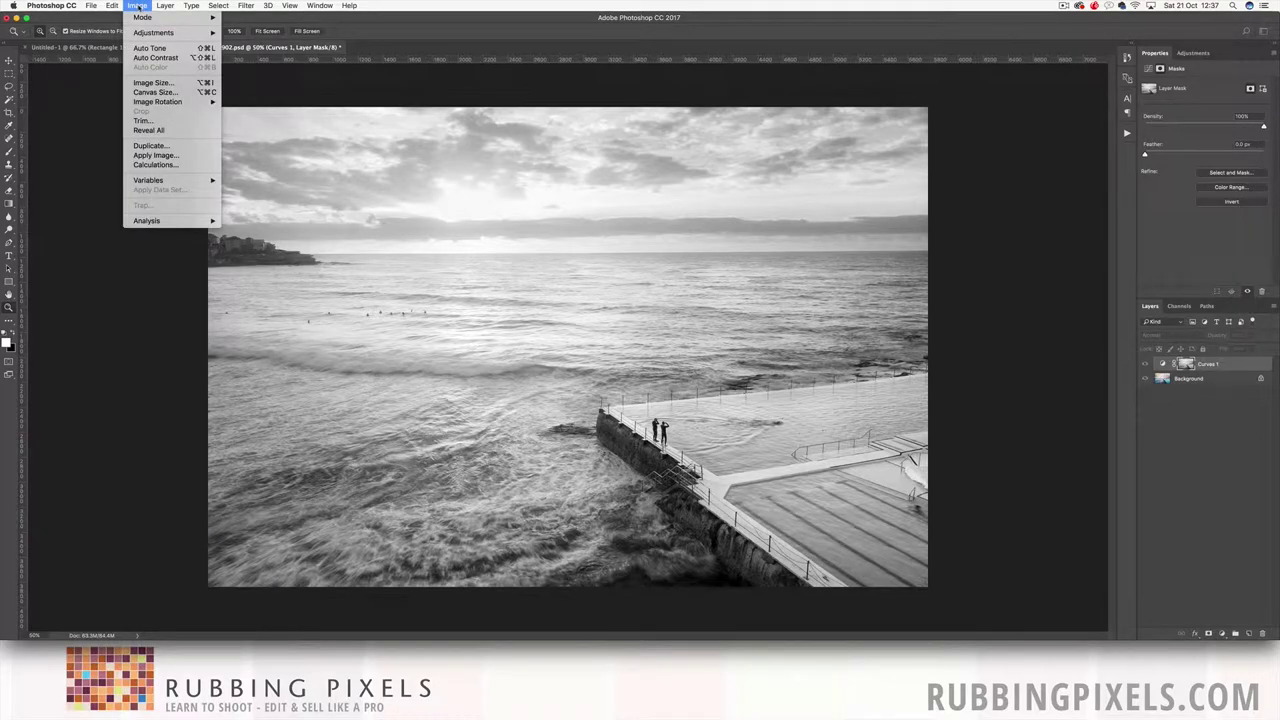
mouse_move(141, 32)
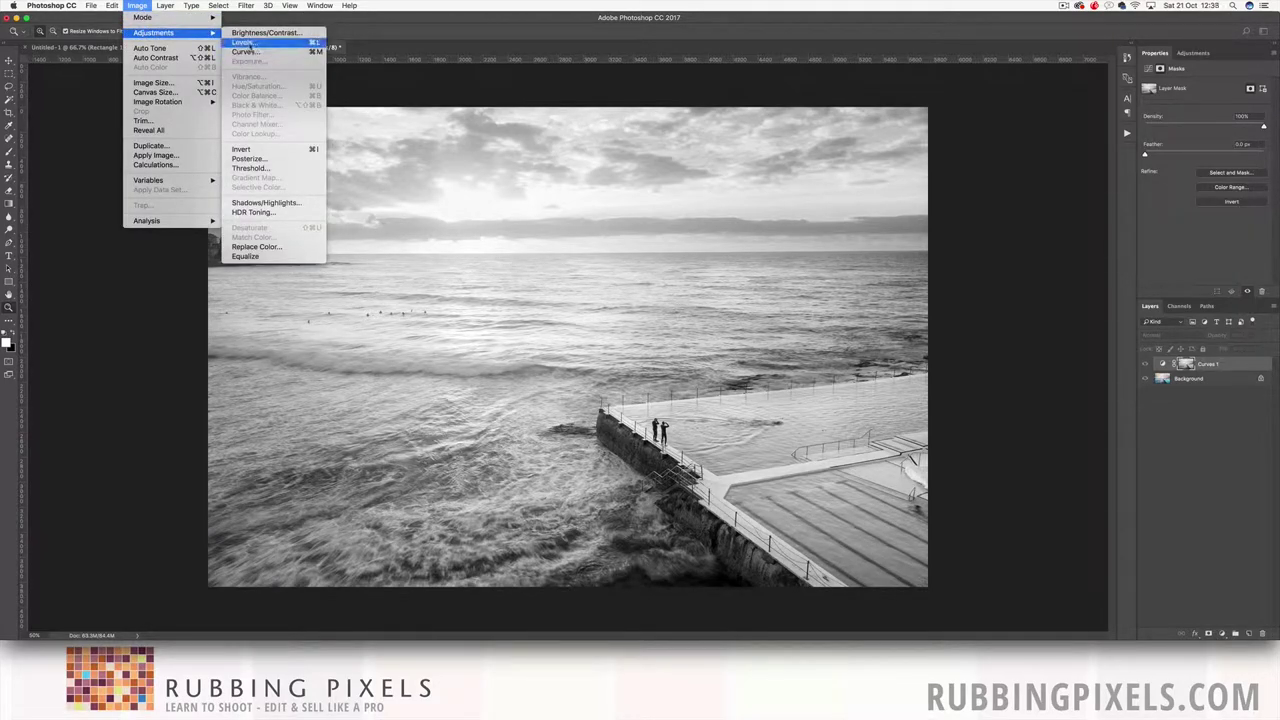
left_click(243, 42)
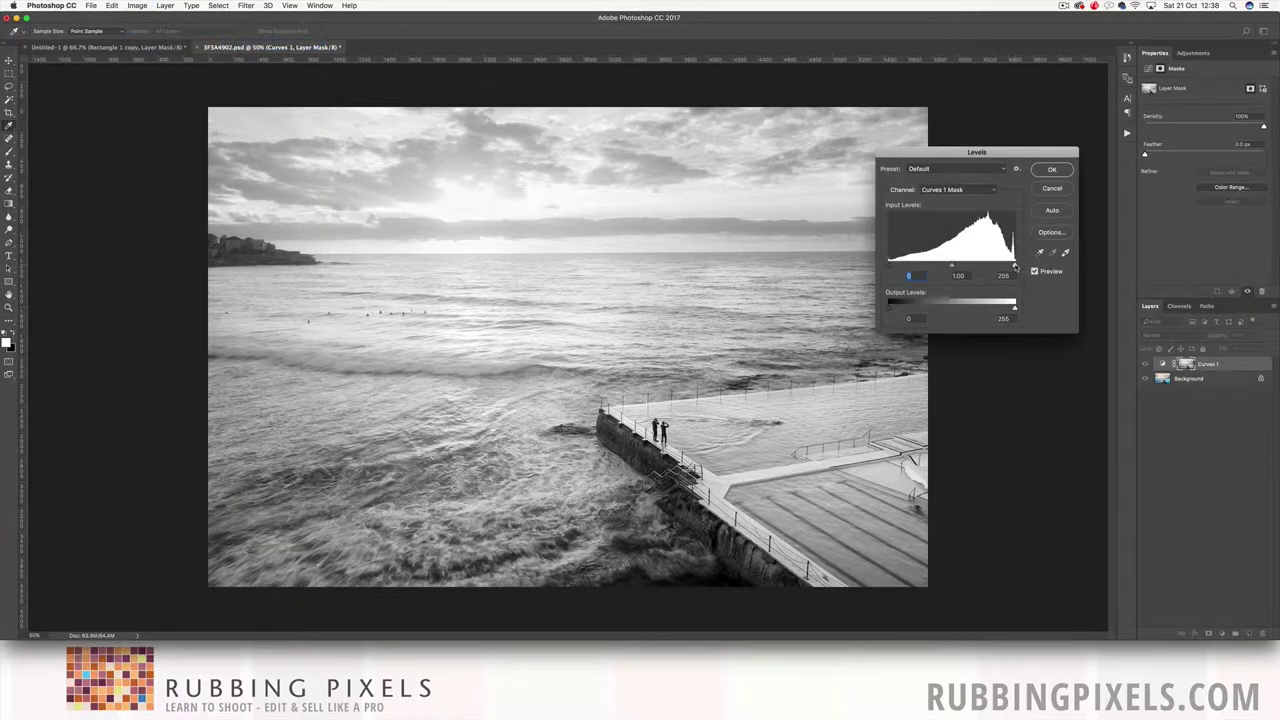
left_click_drag(1015, 266, 1003, 266)
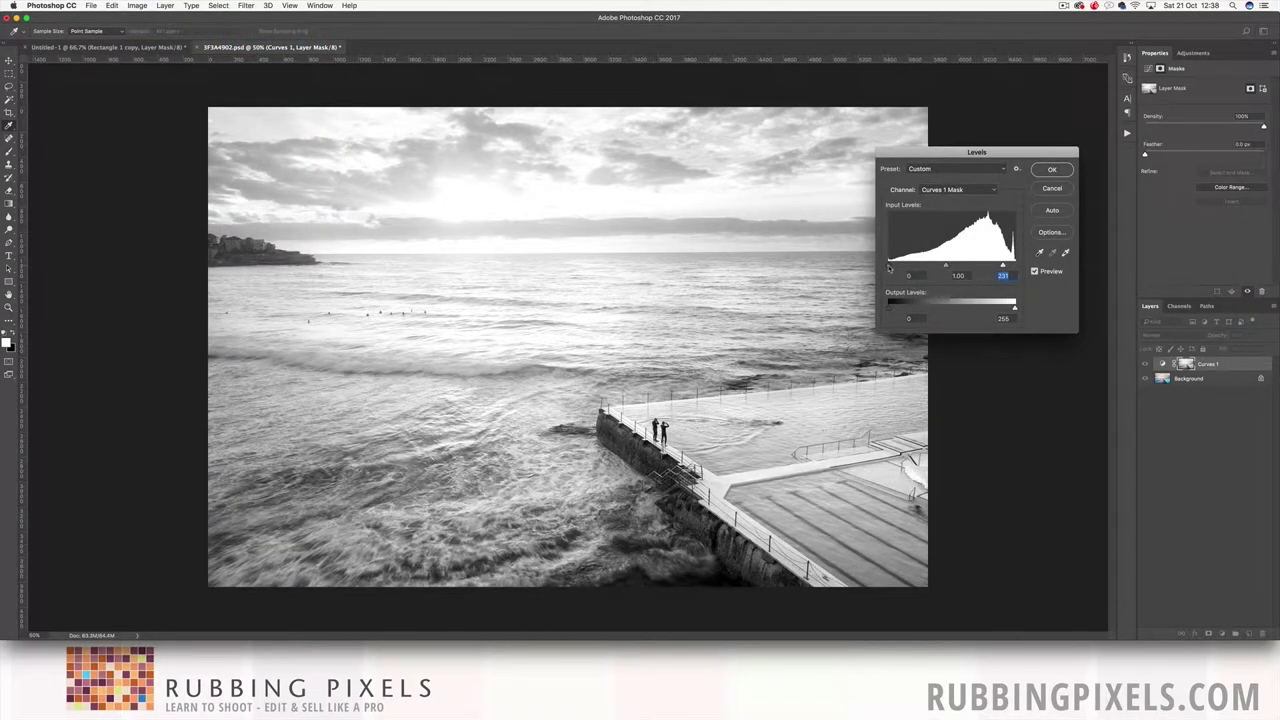
left_click_drag(889, 268, 921, 270)
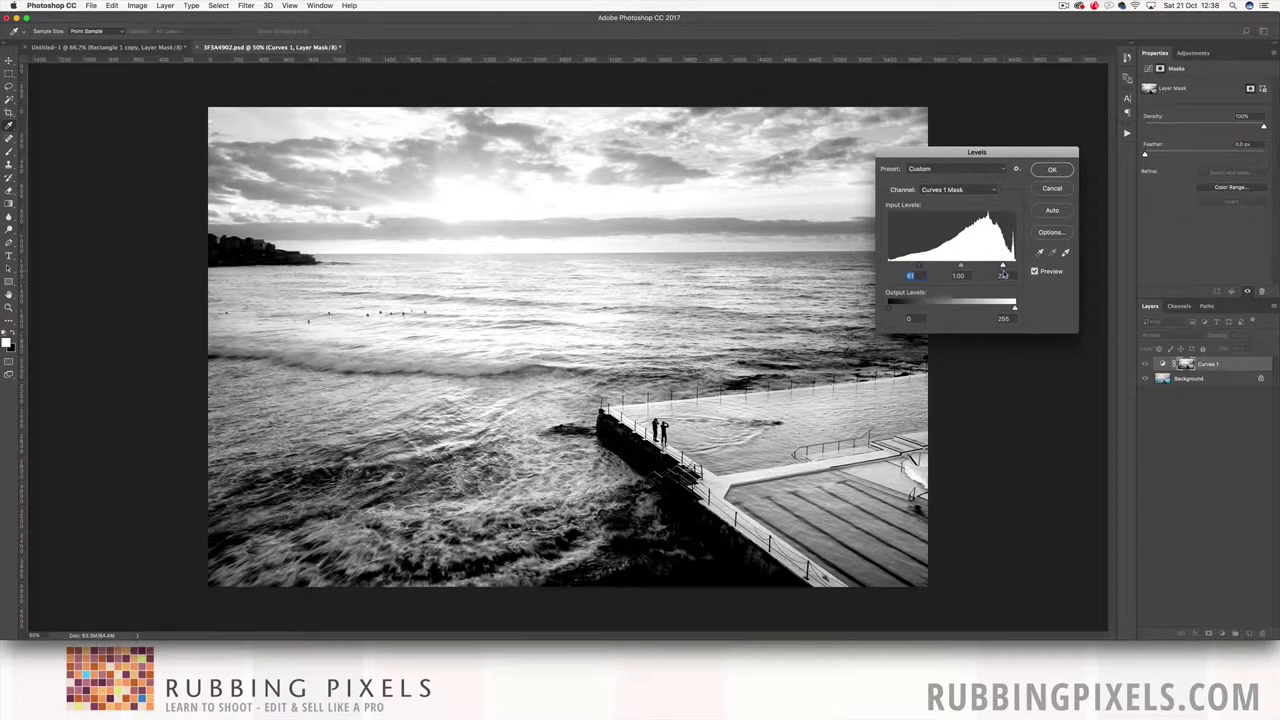
left_click(1052, 189)
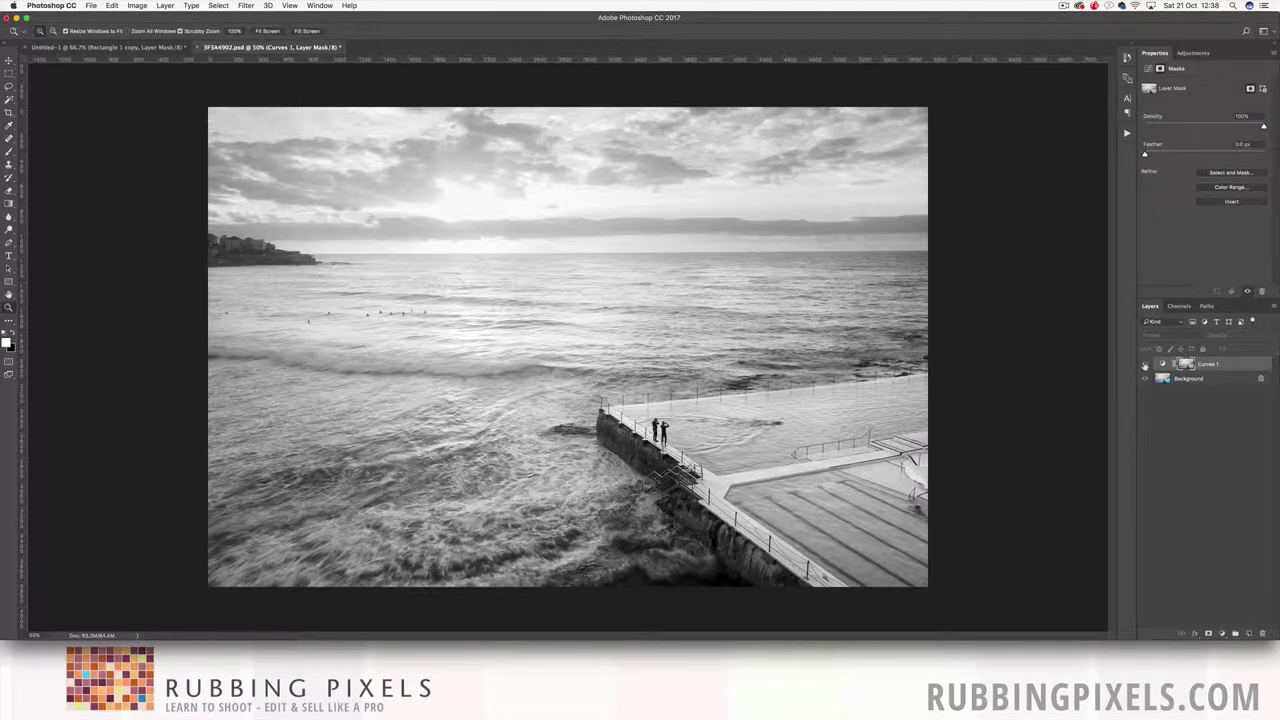
left_click(1145, 365)
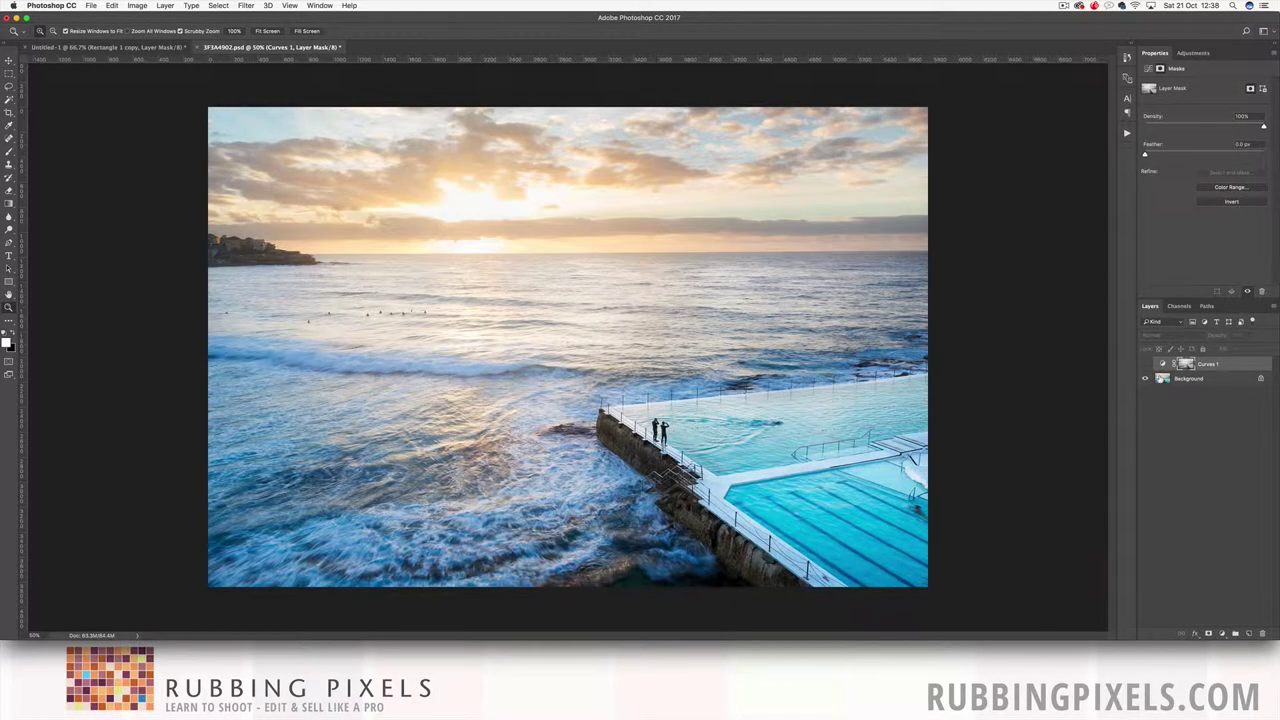
Step: Select the seascape's Background layer and go back to the Untitled-1 document
left_click(1162, 380)
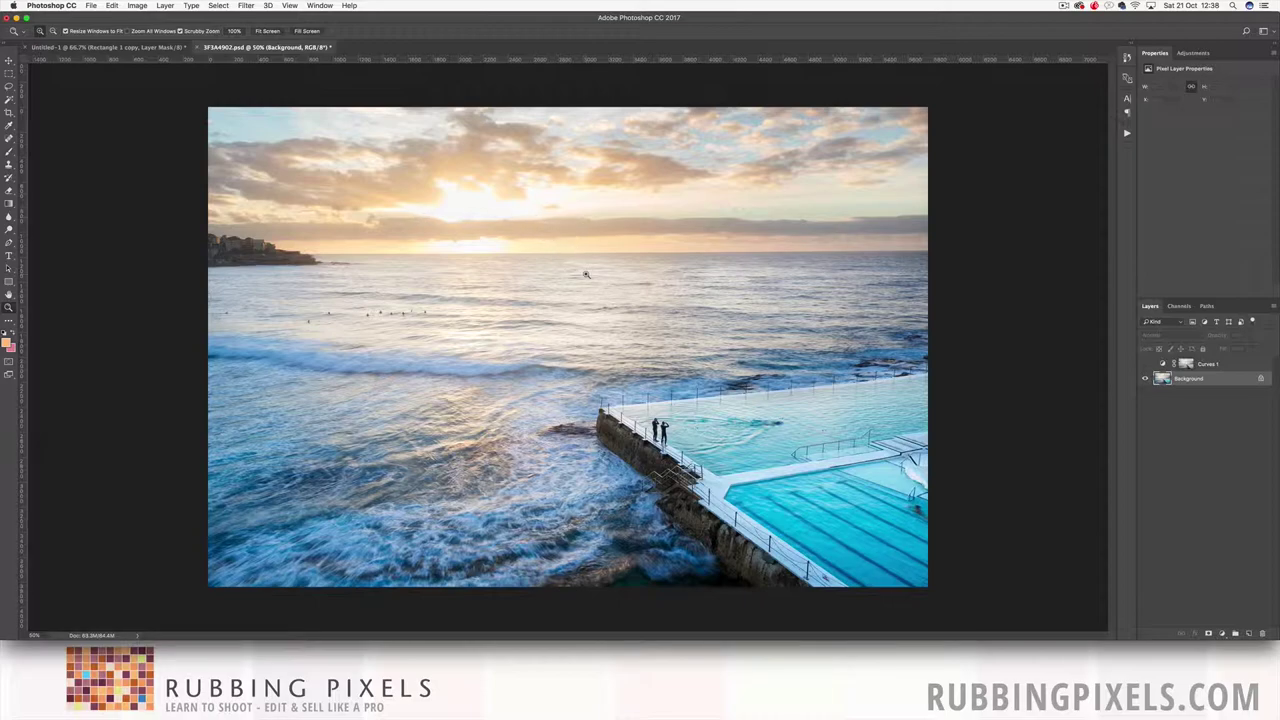
left_click(110, 47)
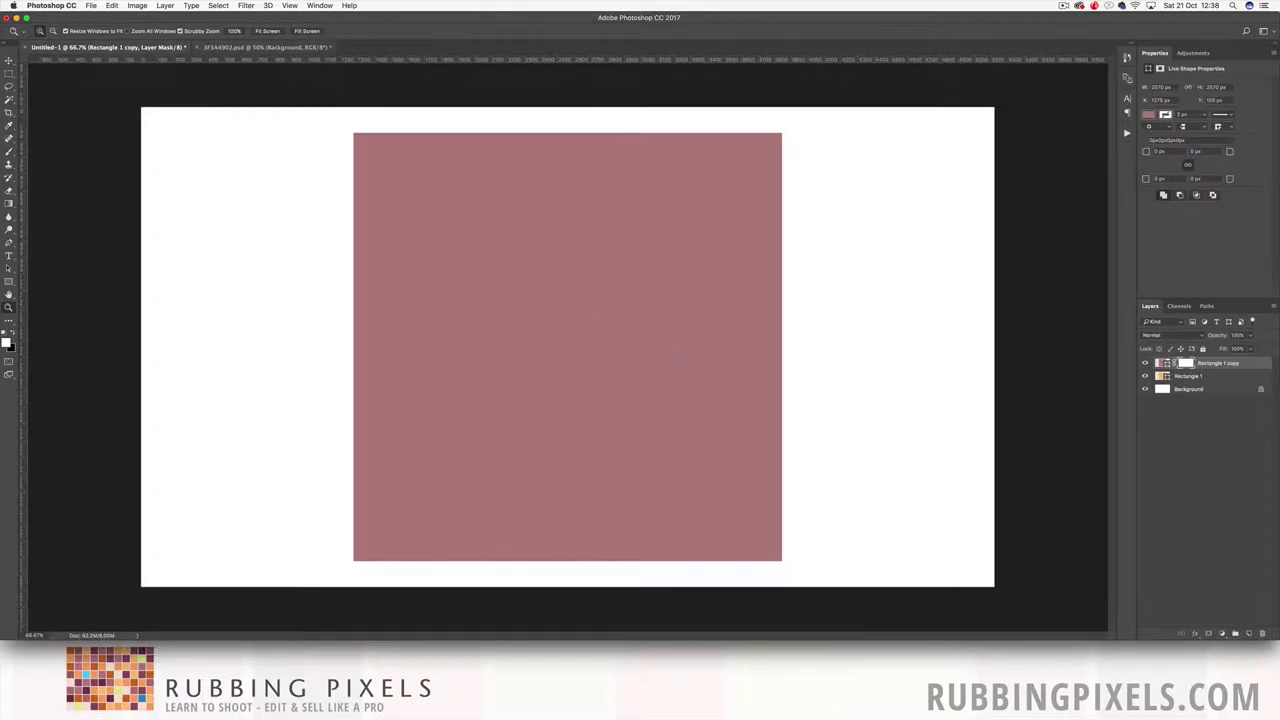
Step: Paint a soft black horizontal band across the Rectangle 1 copy mask with the brush
left_click(1186, 365)
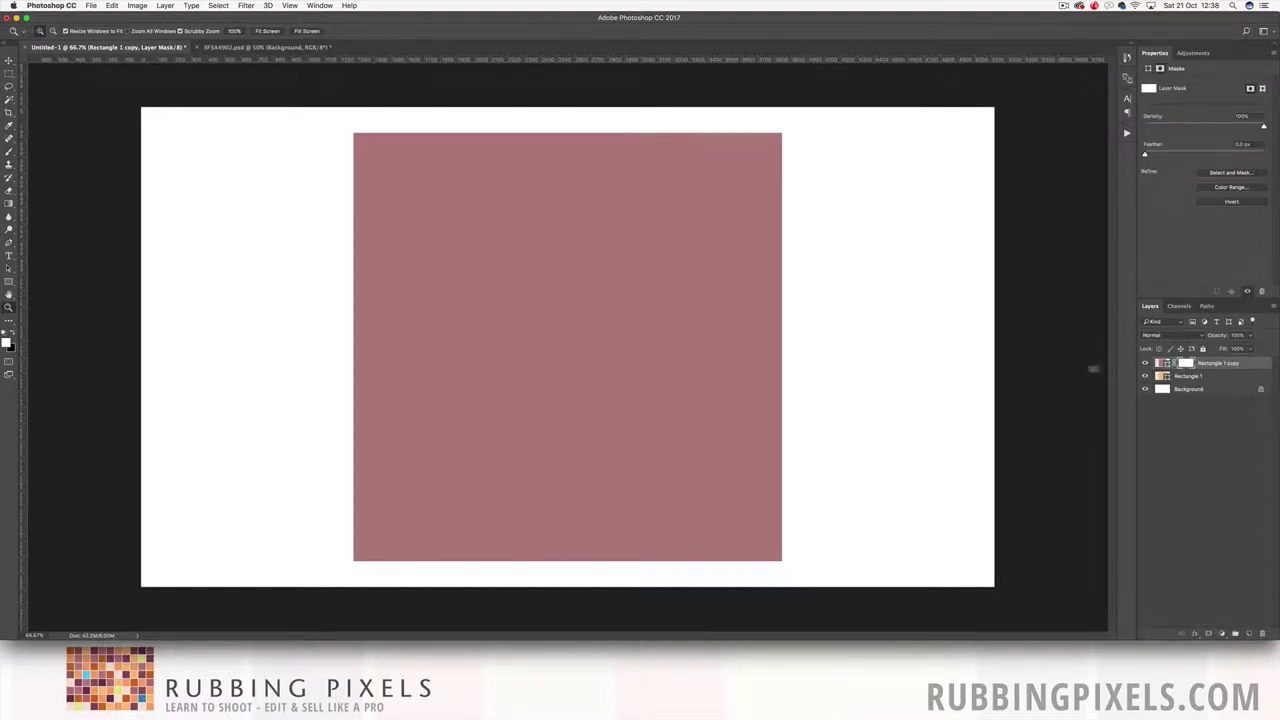
key("b")
key("x")
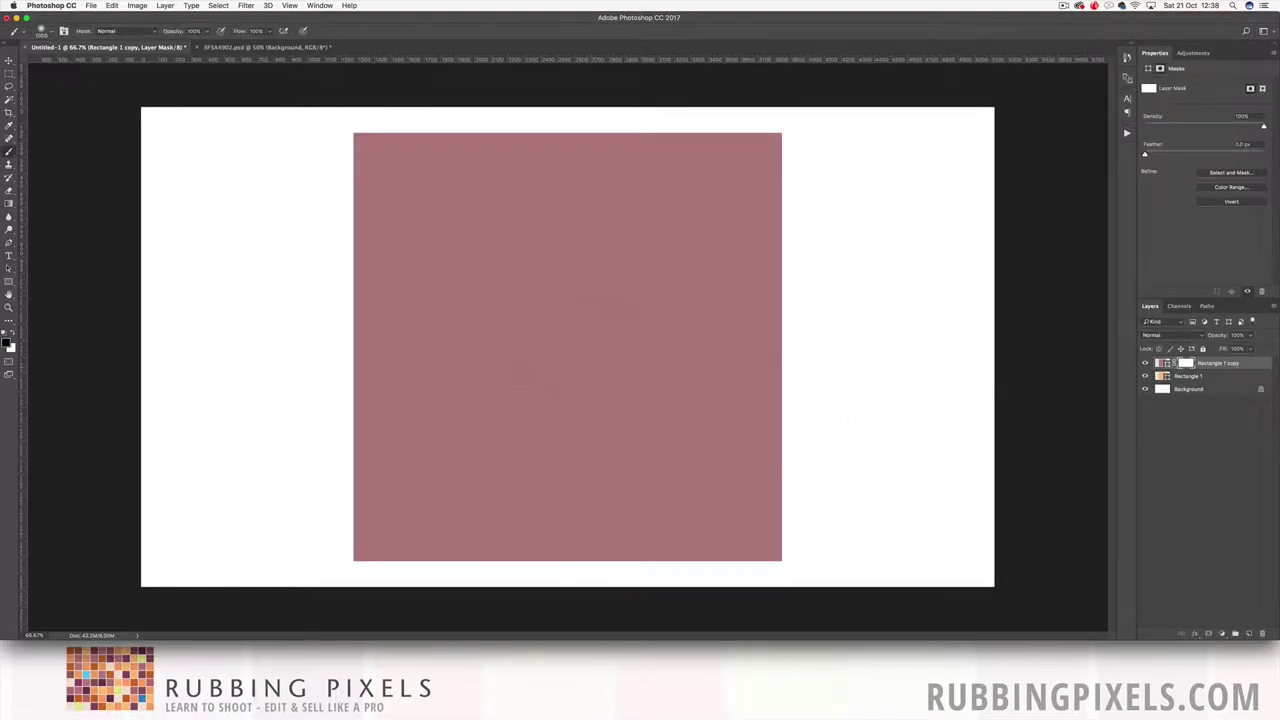
left_click_drag(345, 318, 897, 371)
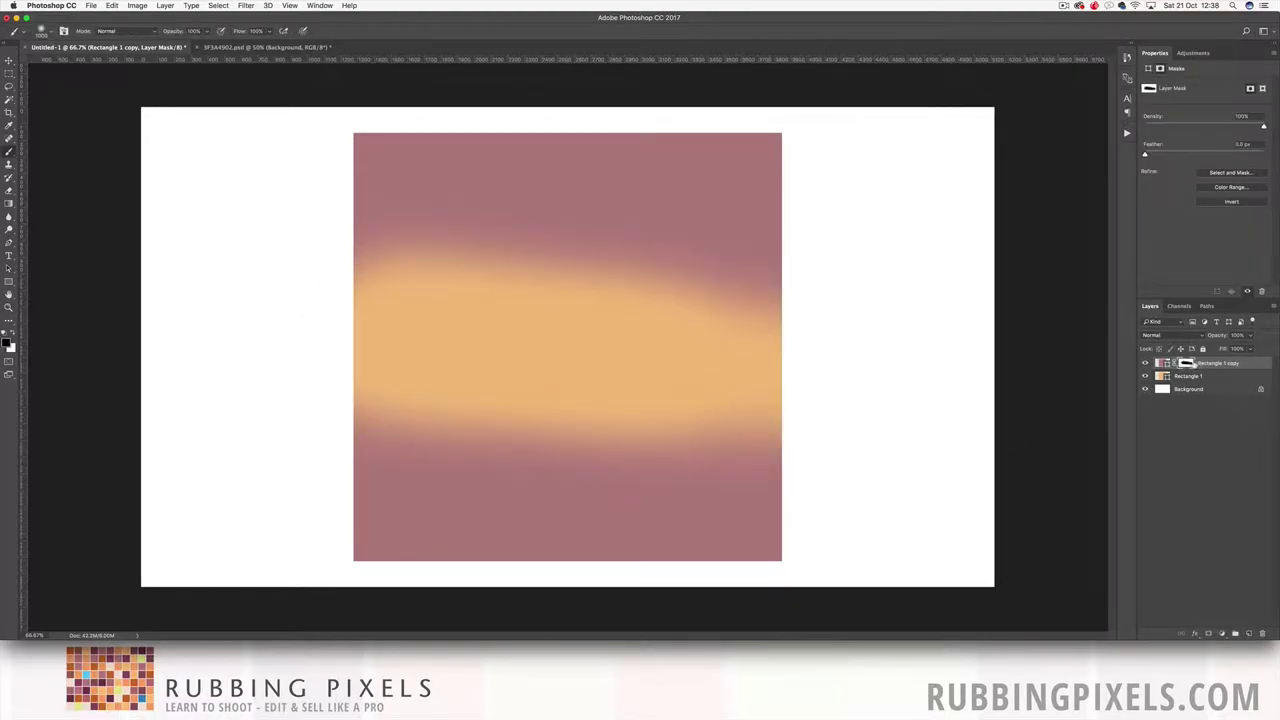
Step: View the square's mask alone, compare it with the seascape's Curves 1 mask, then return to Untitled-1
left_click(1186, 363, "alt")
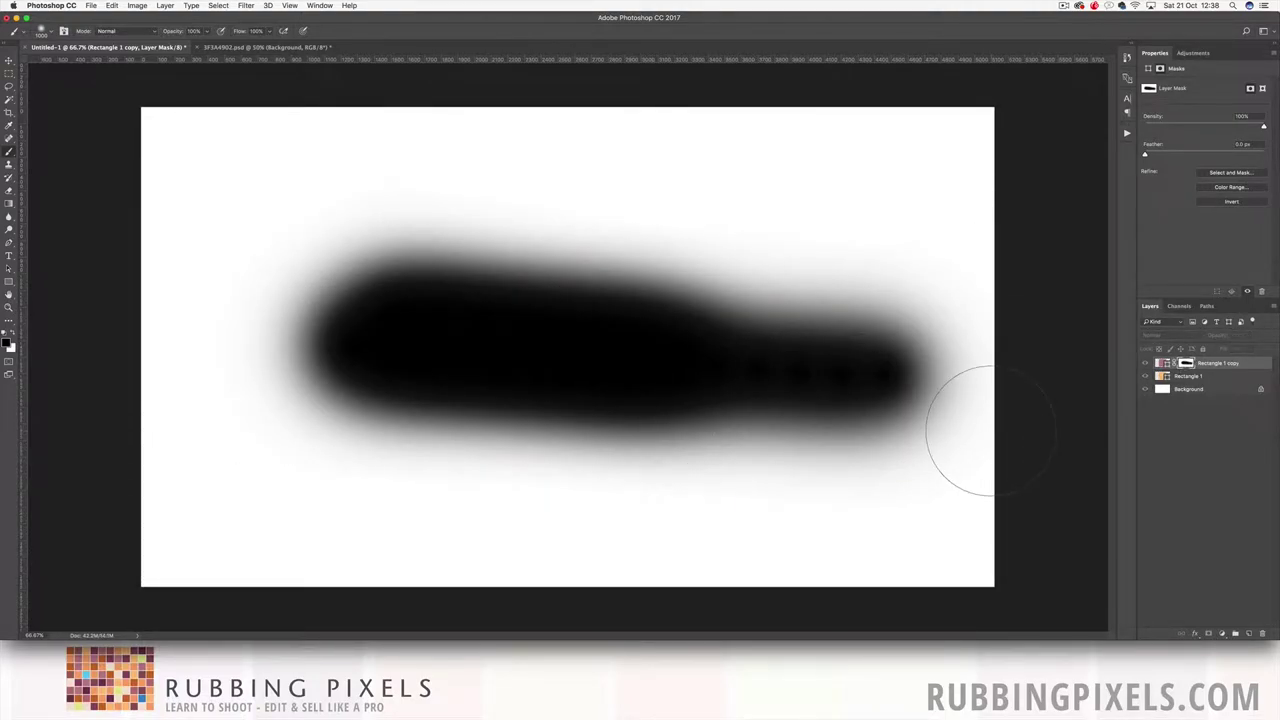
left_click(265, 47)
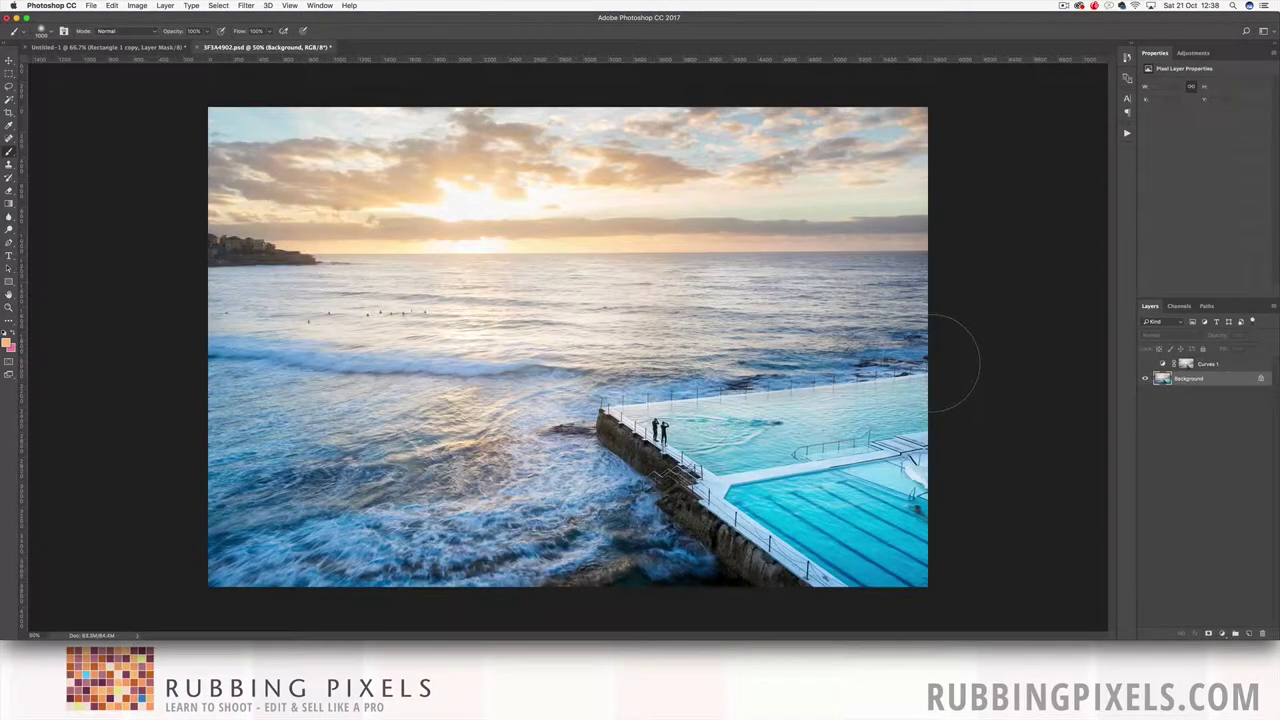
left_click(1187, 365)
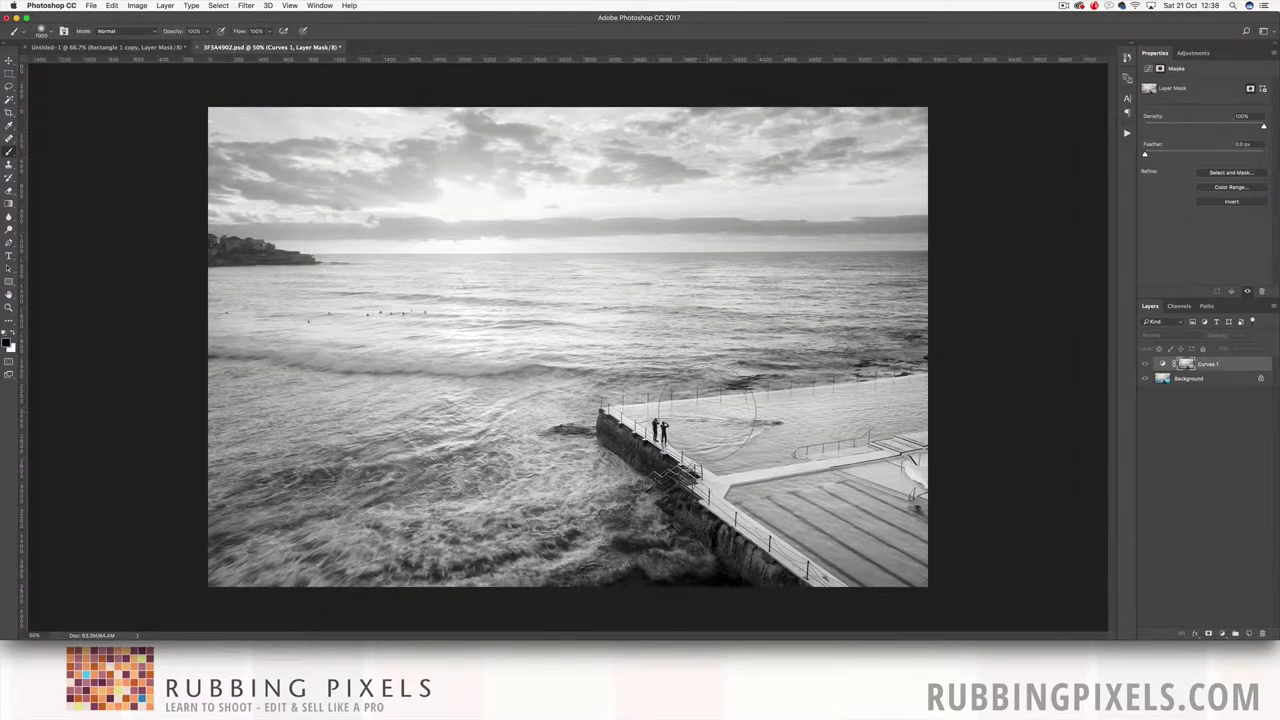
left_click(100, 47)
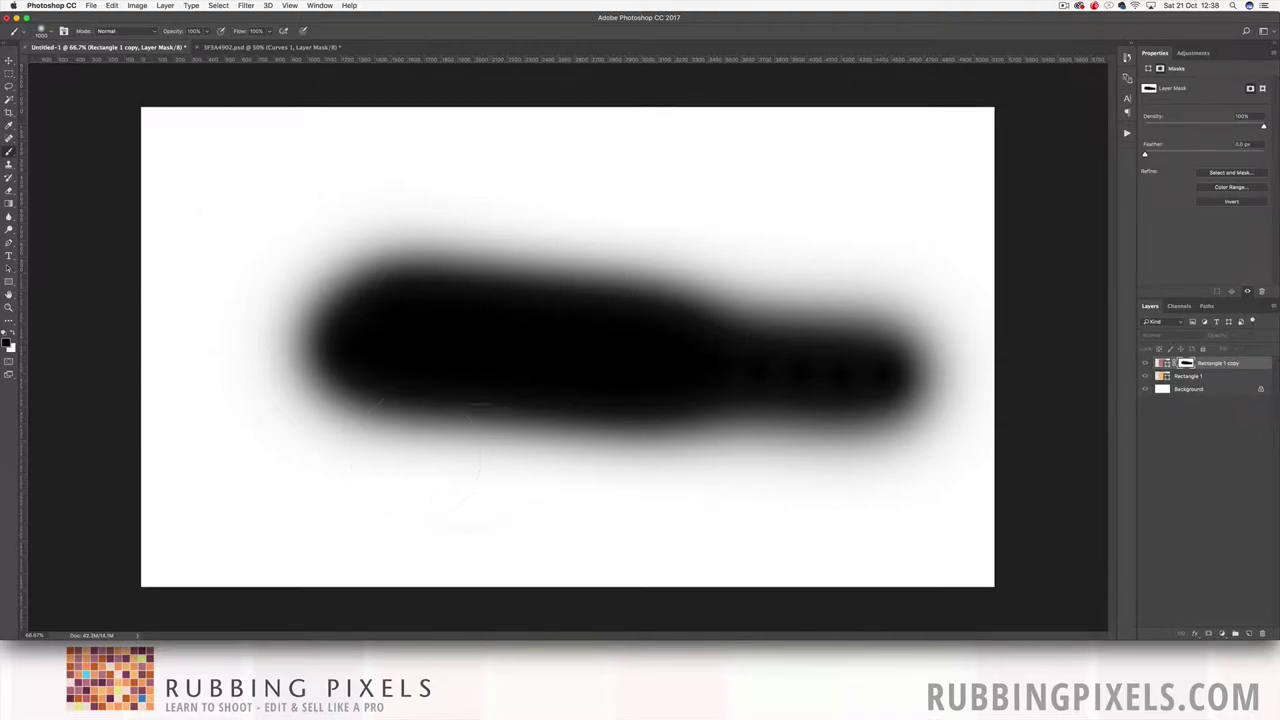
Step: Switch back to the 3F3A4902.psd seascape to see its Curves 1 mask in black and white
left_click(265, 47)
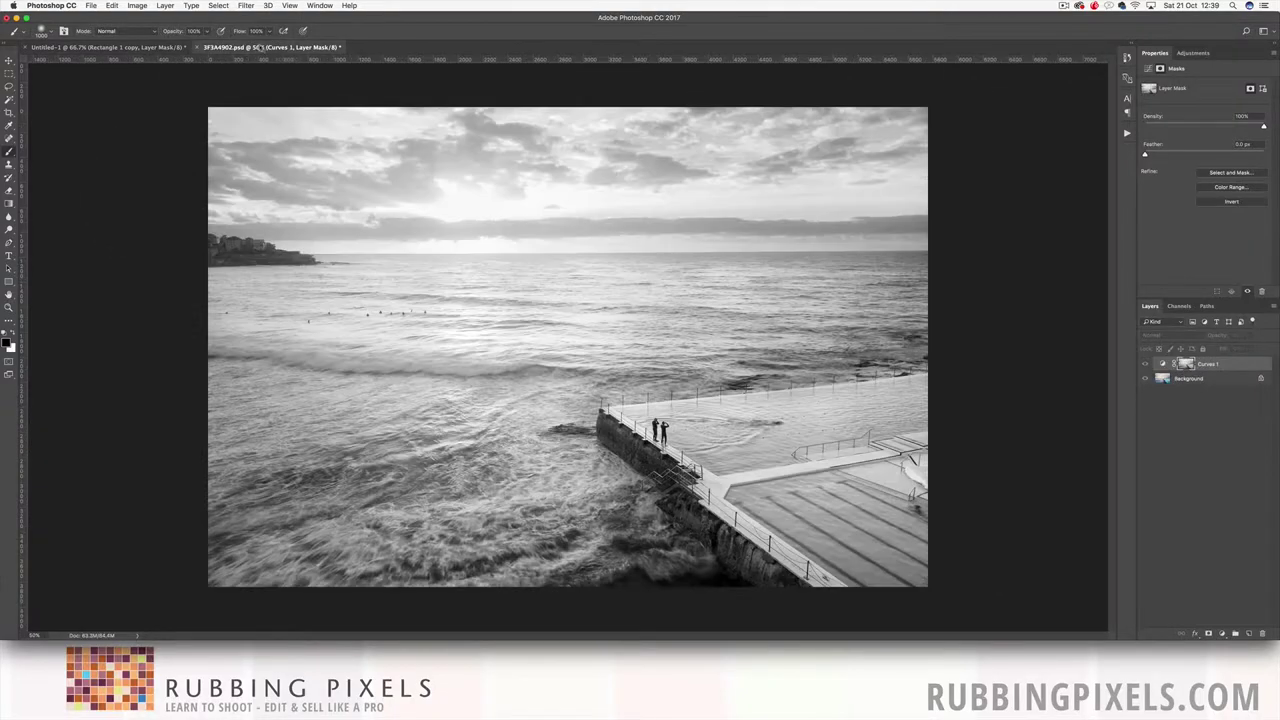